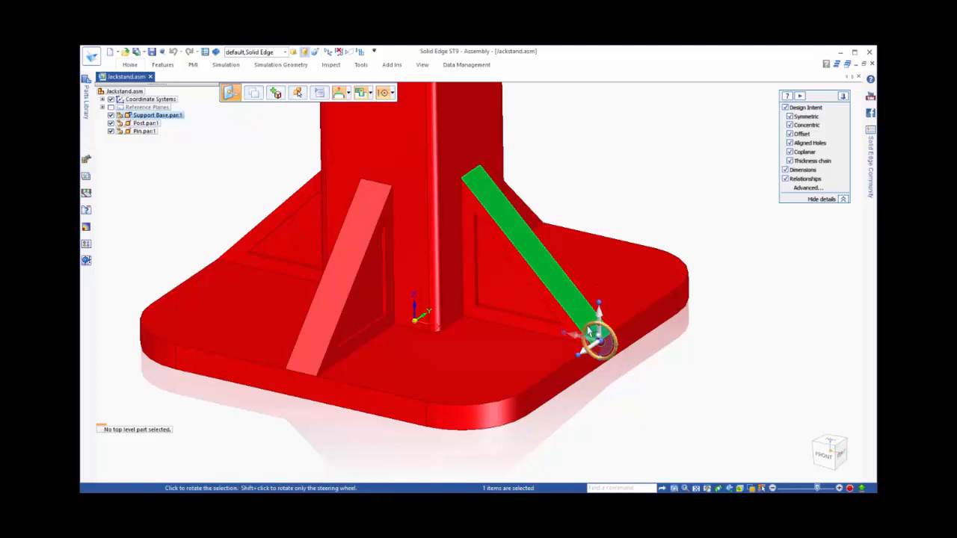
Rotate the sloped rib face of the Support Base about its lower edge to make the ribs steeper and taller
{"action": "left_click", "coordinate": [588, 331]}
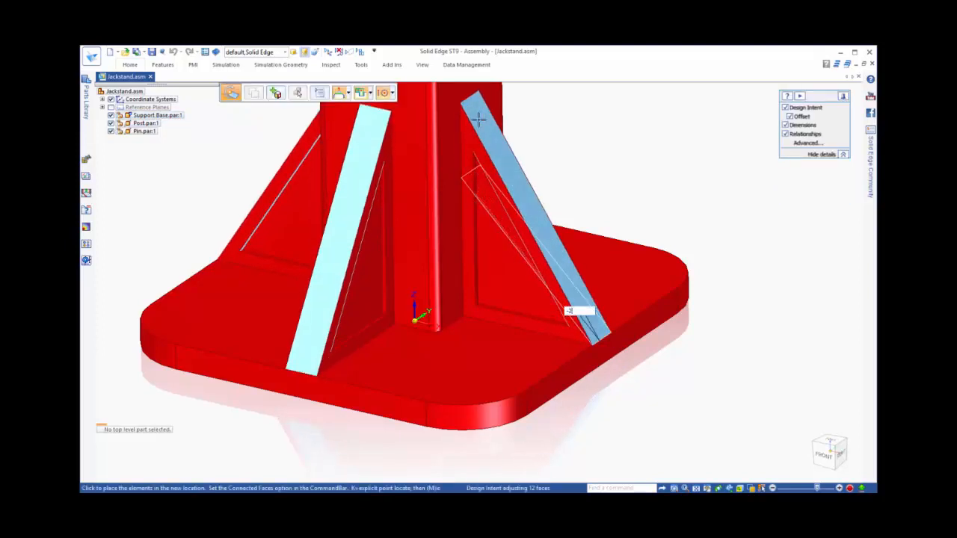
{"action": "key", "text": "Escape"}
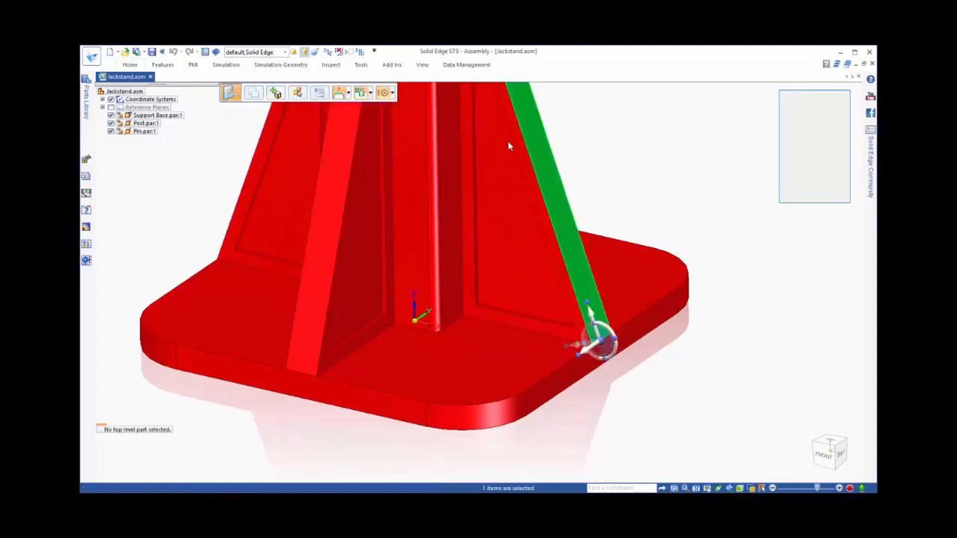
{"action": "scroll", "coordinate": [632, 164], "scroll_direction": "down", "scroll_amount": 3}
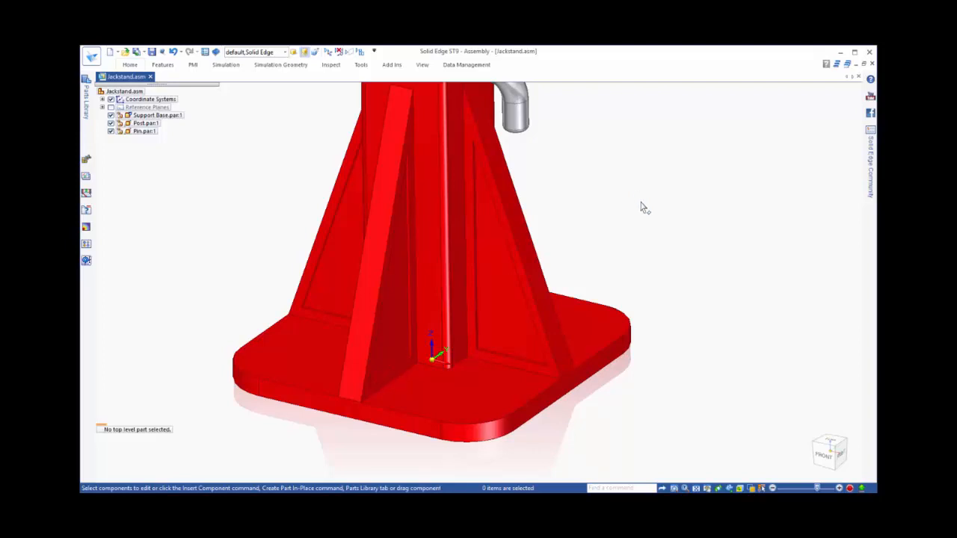
Move the underside of the base plate up to the ribs' lower corner with the Offset rule off, eliminating the plate
{"action": "middle_click_drag", "start_coordinate": [640, 207], "coordinate": [610, 392]}
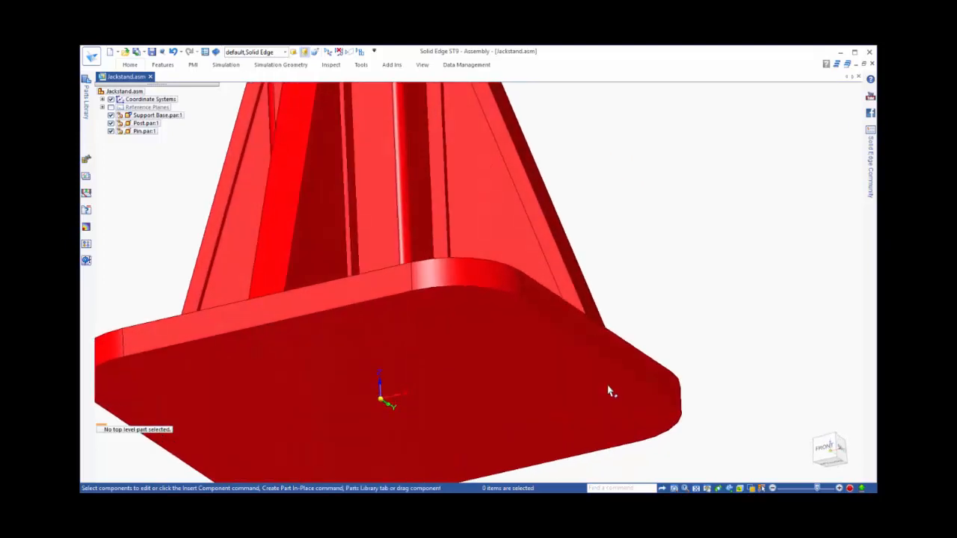
{"action": "left_click", "coordinate": [610, 381]}
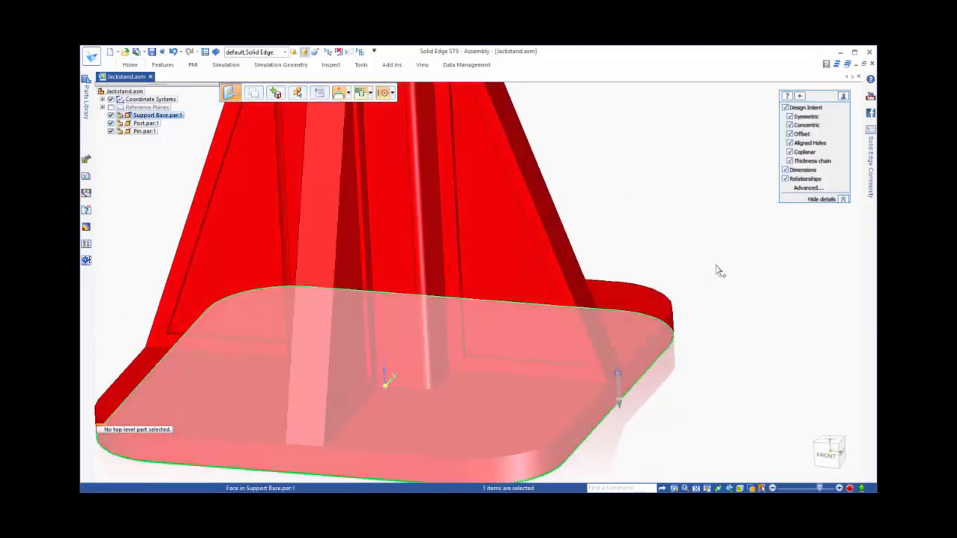
{"action": "left_click", "coordinate": [789, 135]}
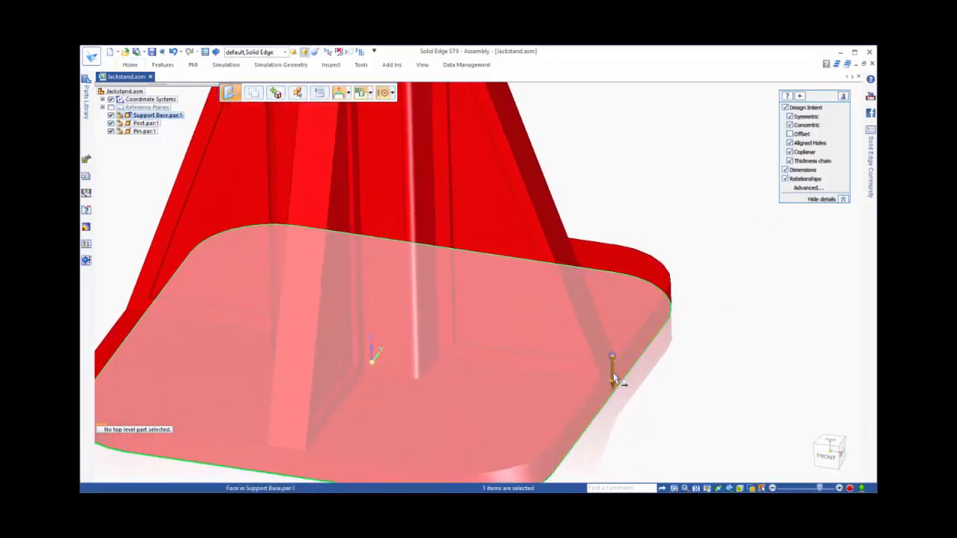
{"action": "left_click", "coordinate": [616, 376]}
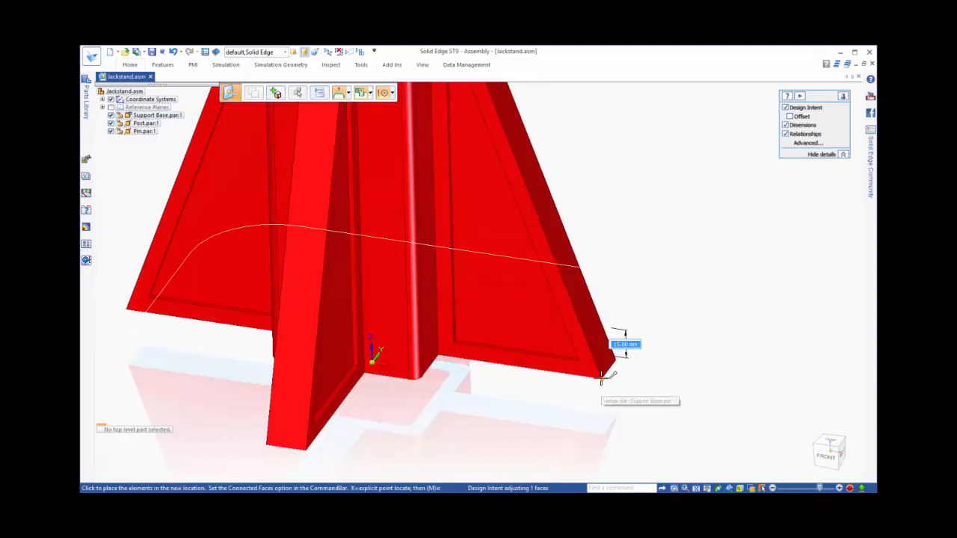
{"action": "left_click", "coordinate": [684, 413]}
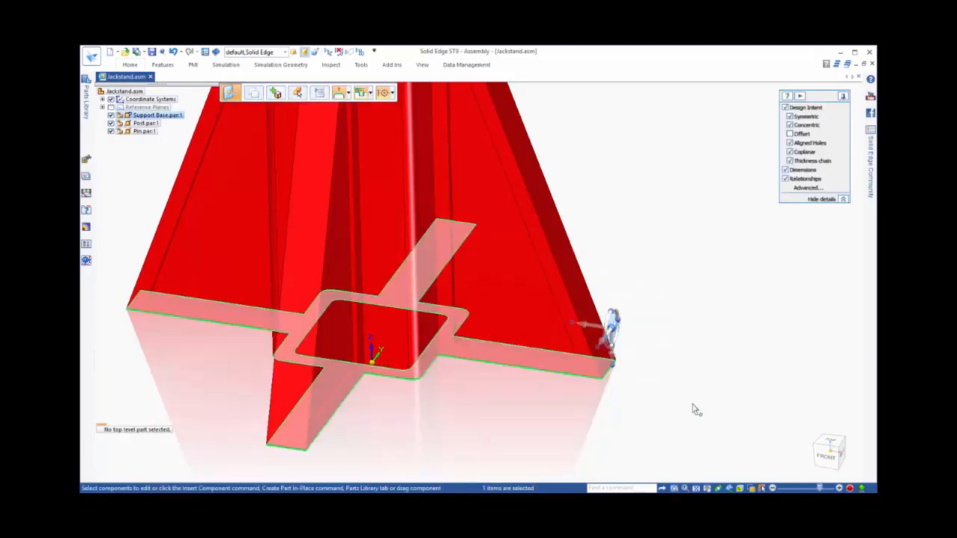
{"action": "left_click", "coordinate": [693, 409]}
Remove the recessed web panels inside the ribs, leaving open triangular frames
{"action": "middle_click_drag", "start_coordinate": [692, 408], "coordinate": [560, 370]}
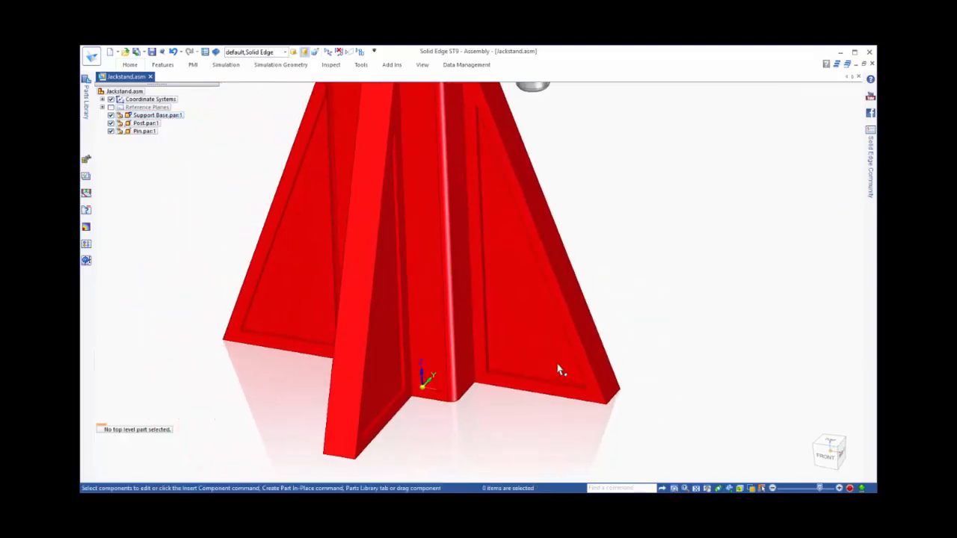
{"action": "left_click", "coordinate": [559, 370]}
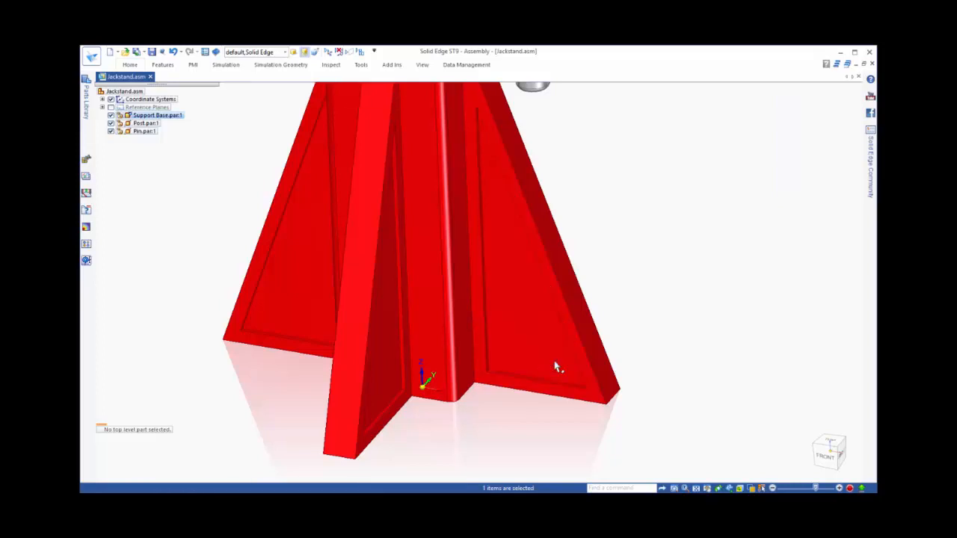
{"action": "left_click", "coordinate": [557, 366]}
{"action": "key", "text": "Escape"}
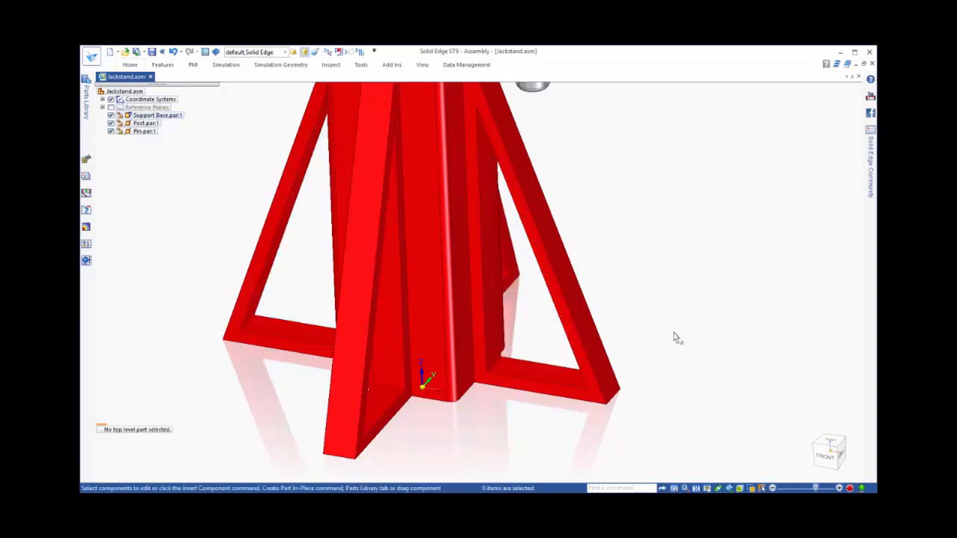
Select the four outer vertical corner rounds of the center column by Equal Radius and delete them
{"action": "key", "text": "space"}
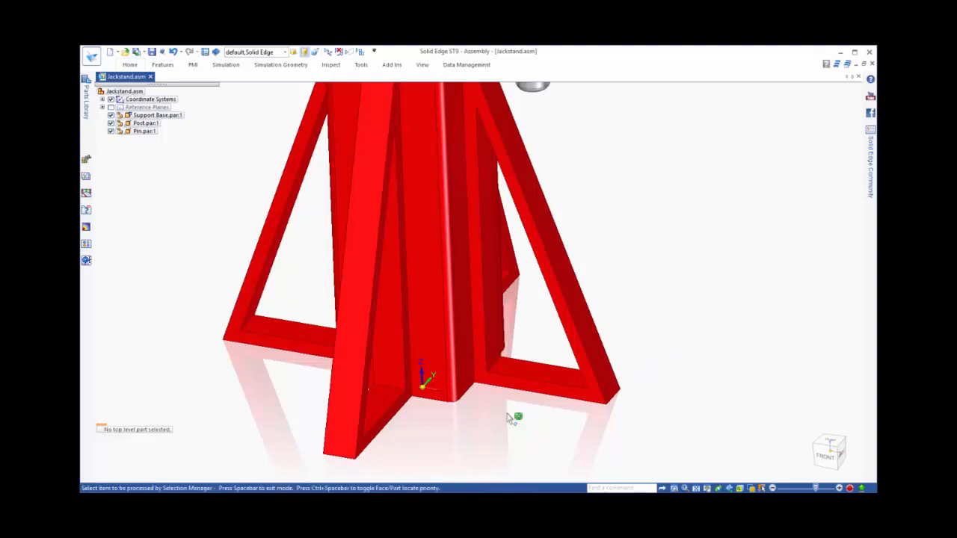
{"action": "left_click", "coordinate": [454, 398]}
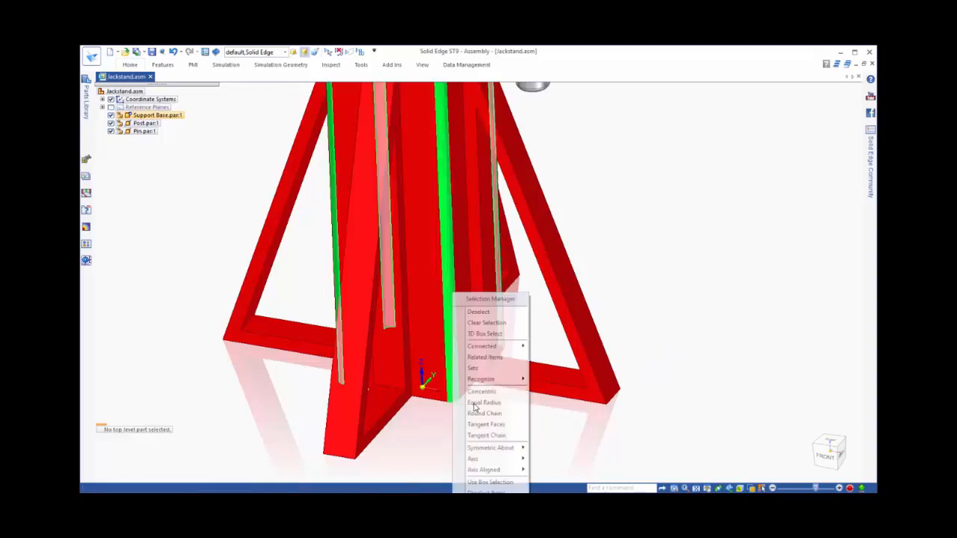
{"action": "left_click", "coordinate": [478, 403]}
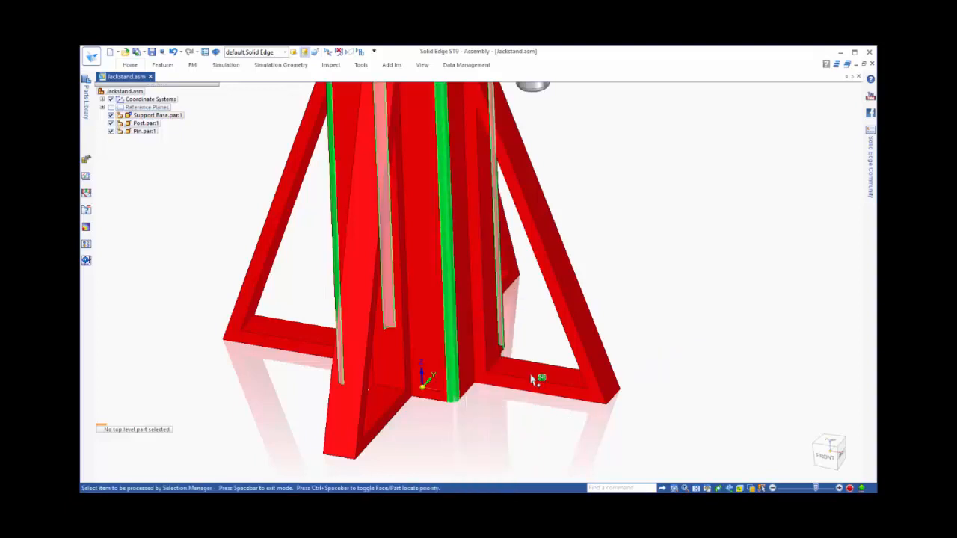
{"action": "key", "text": "space"}
{"action": "right_click", "coordinate": [645, 262]}
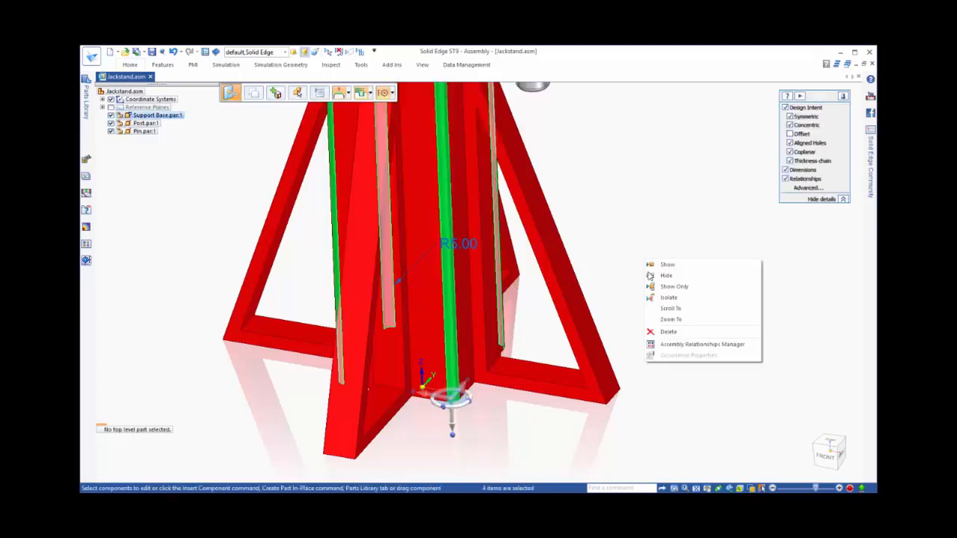
{"action": "left_click", "coordinate": [661, 333]}
{"action": "key", "text": "ctrl+z"}
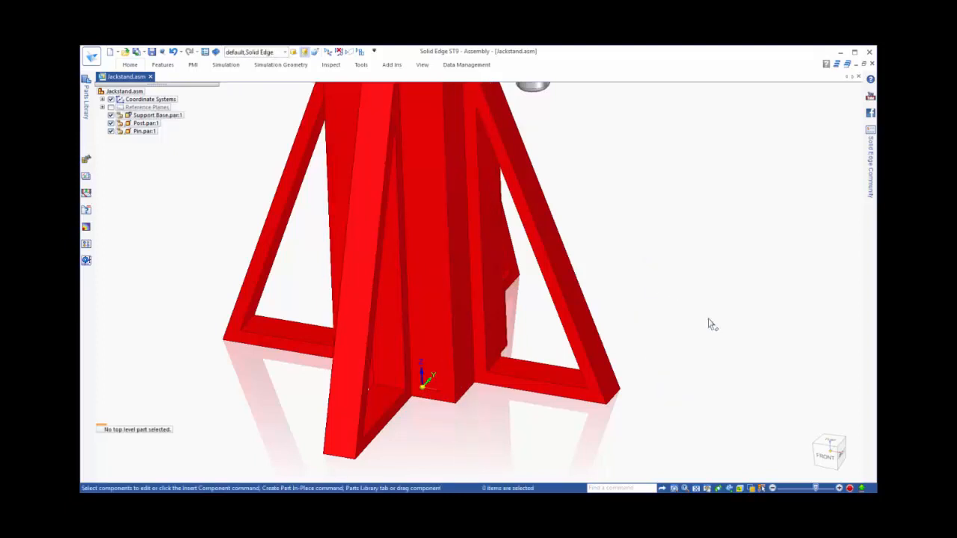
Widen the ribs symmetrically by moving a rib's side face out to the corner of the center column
{"action": "scroll", "coordinate": [573, 429], "scroll_direction": "up", "scroll_amount": 3}
{"action": "scroll", "coordinate": [522, 366], "scroll_direction": "up", "scroll_amount": 2}
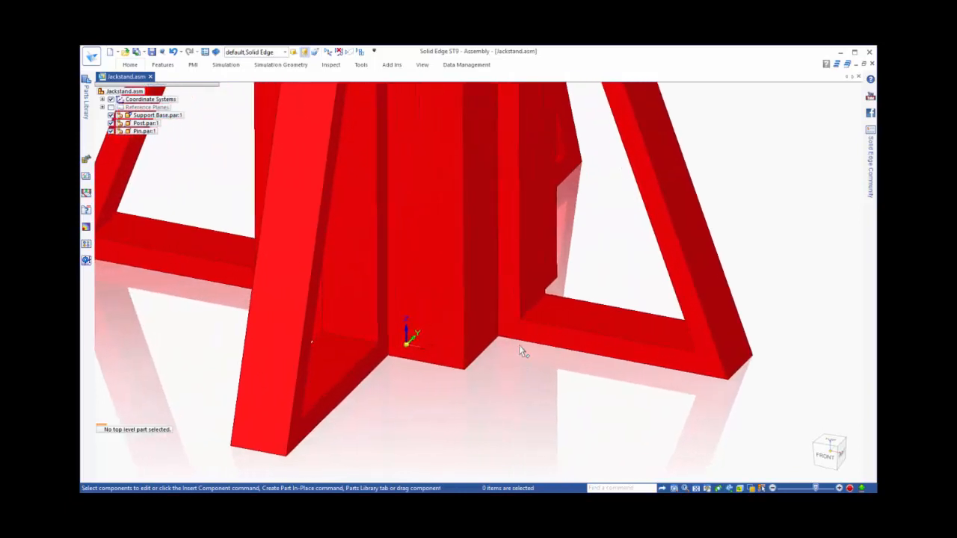
{"action": "left_click", "coordinate": [519, 338]}
{"action": "left_click", "coordinate": [519, 338]}
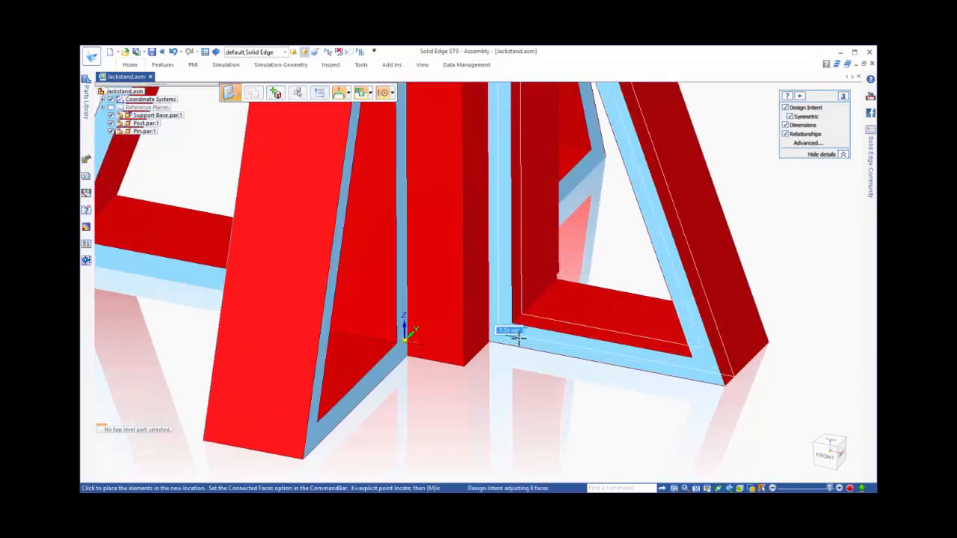
{"action": "left_click", "coordinate": [471, 363]}
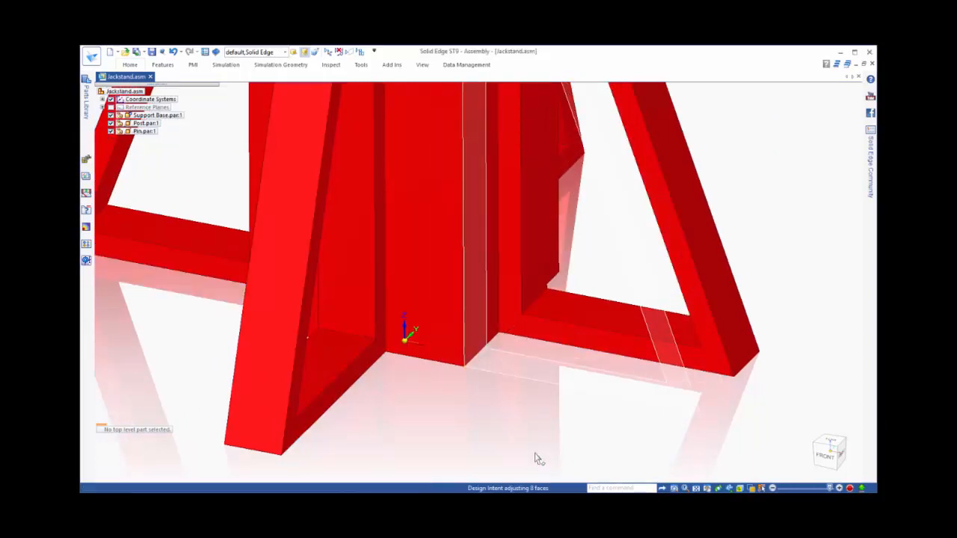
{"action": "key", "text": "Escape"}
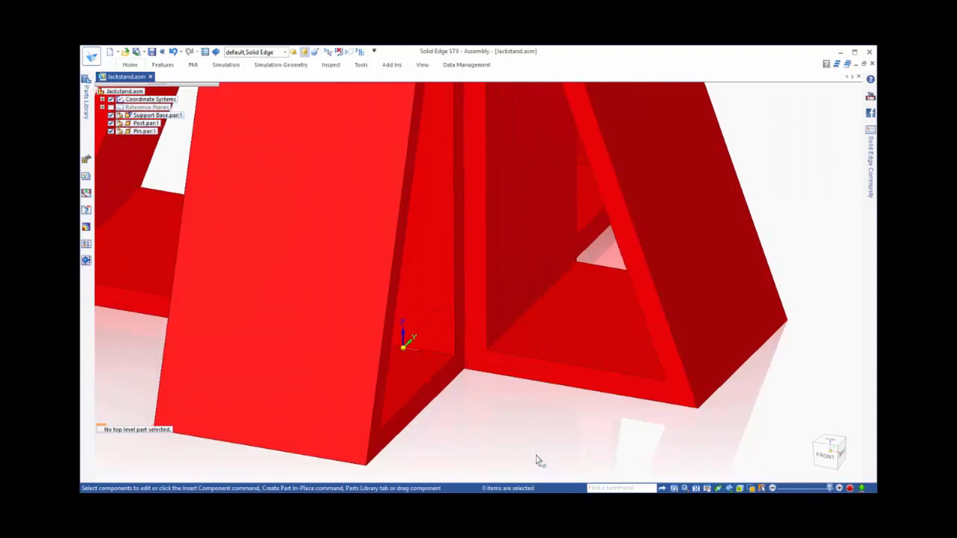
Move the center column's outer face between the ribs inward to remove the column walls inside the base
{"action": "scroll", "coordinate": [503, 388], "scroll_direction": "down", "scroll_amount": 2}
{"action": "scroll", "coordinate": [504, 336], "scroll_direction": "down", "scroll_amount": 3}
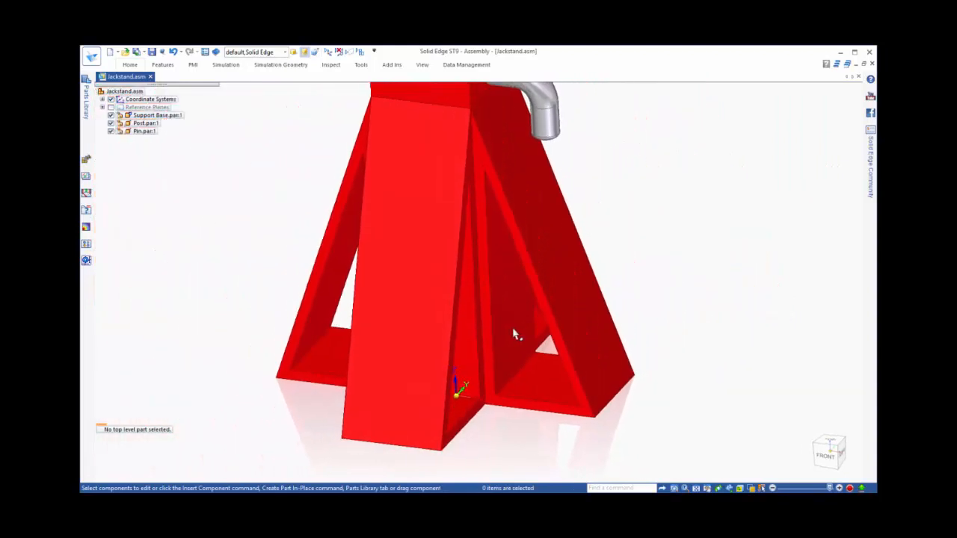
{"action": "left_click", "coordinate": [515, 334]}
{"action": "left_click", "coordinate": [514, 334]}
{"action": "left_click", "coordinate": [523, 331]}
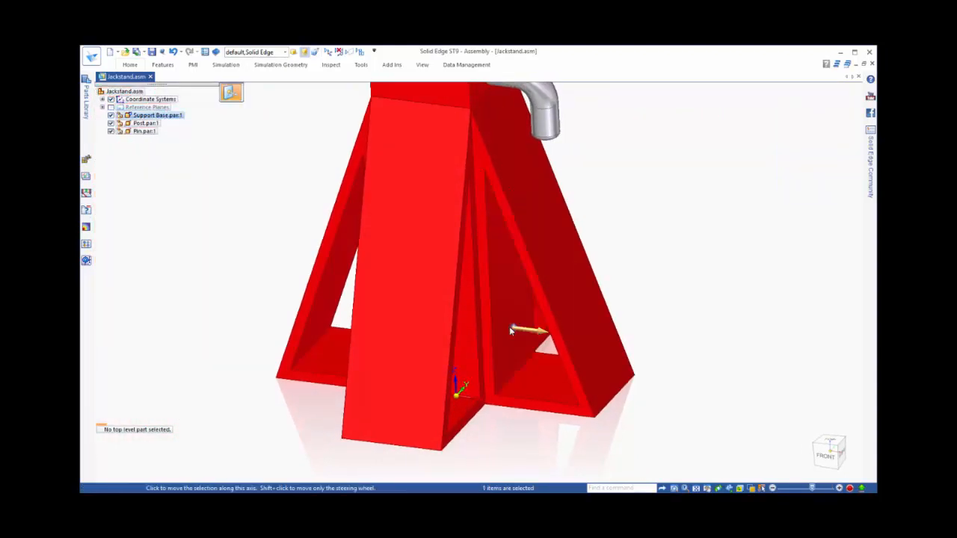
{"action": "key", "text": "Escape"}
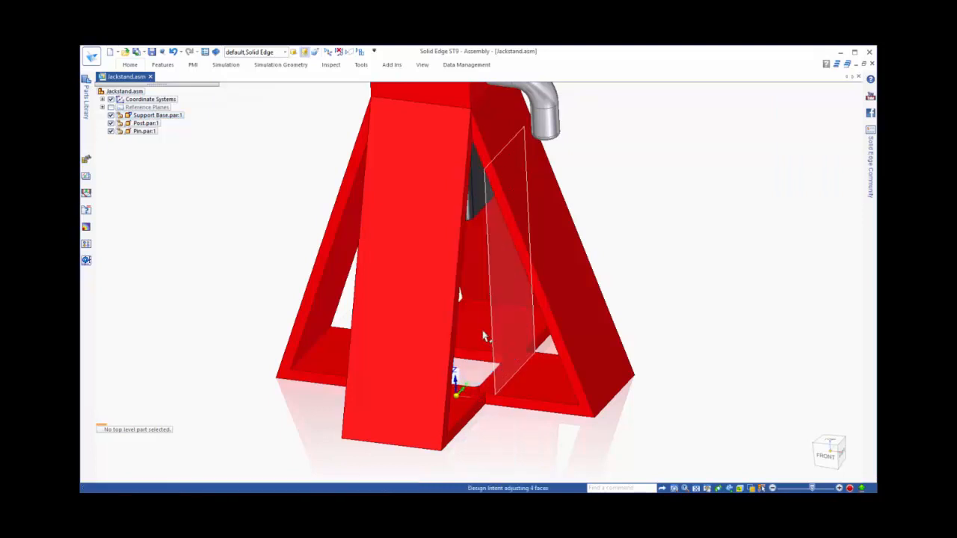
Rotate the rib's side face about its upper corner to flare the legs until they close into a pyramid
{"action": "left_click", "coordinate": [507, 404]}
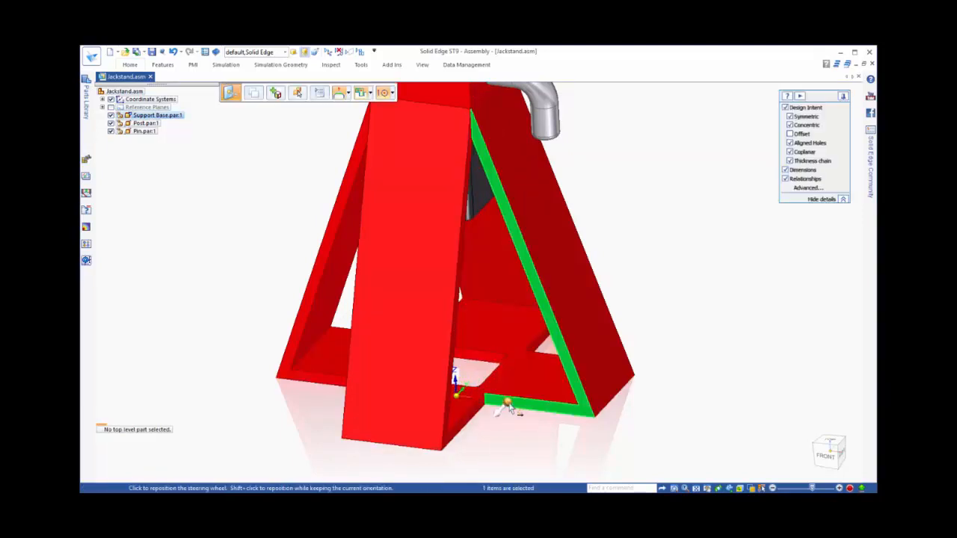
{"action": "left_click_drag", "start_coordinate": [508, 405], "coordinate": [473, 113]}
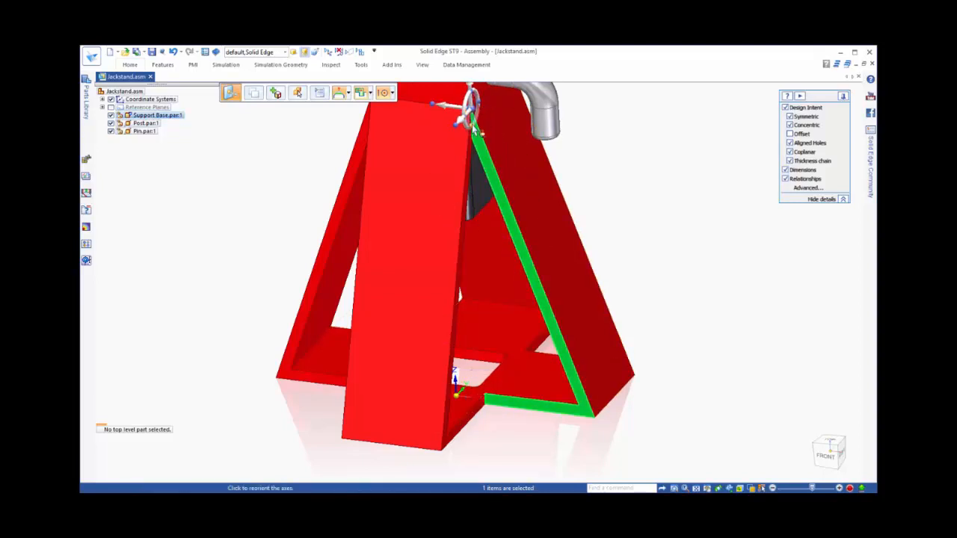
{"action": "left_click", "coordinate": [473, 131]}
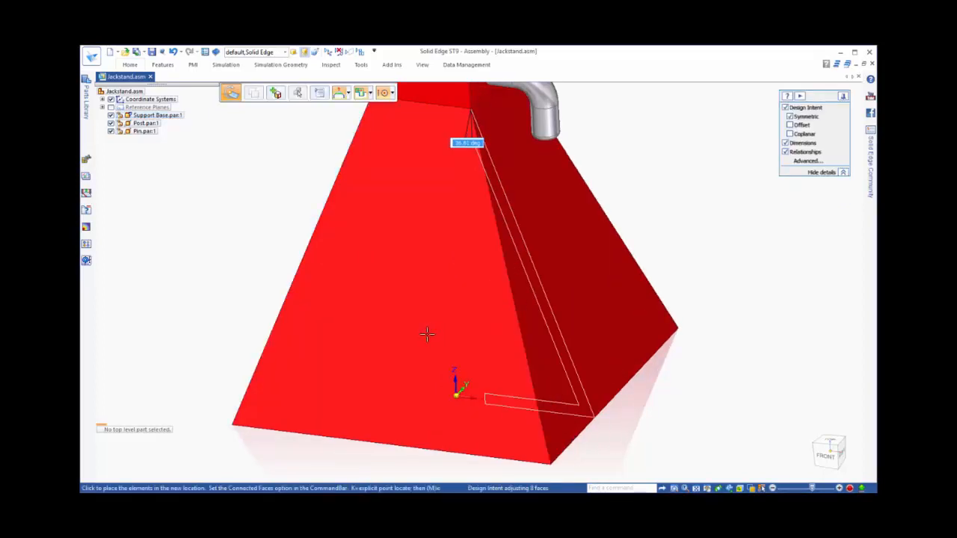
{"action": "key", "text": "Escape"}
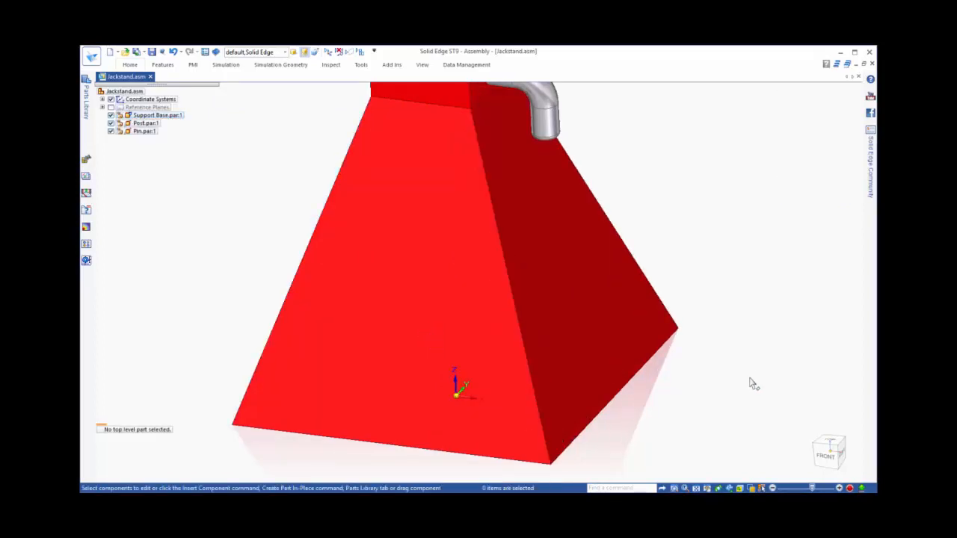
Move the bottom face of the pyramid up by the floor thickness to open the hollow underside
{"action": "middle_click_drag", "start_coordinate": [753, 383], "coordinate": [517, 325]}
{"action": "left_click", "coordinate": [517, 326]}
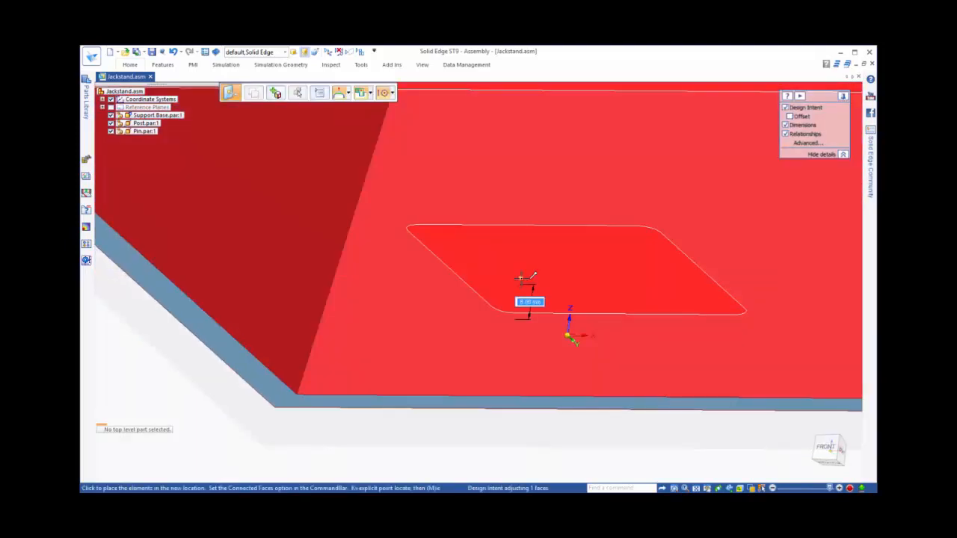
{"action": "left_click", "coordinate": [521, 283]}
{"action": "left_click", "coordinate": [499, 447]}
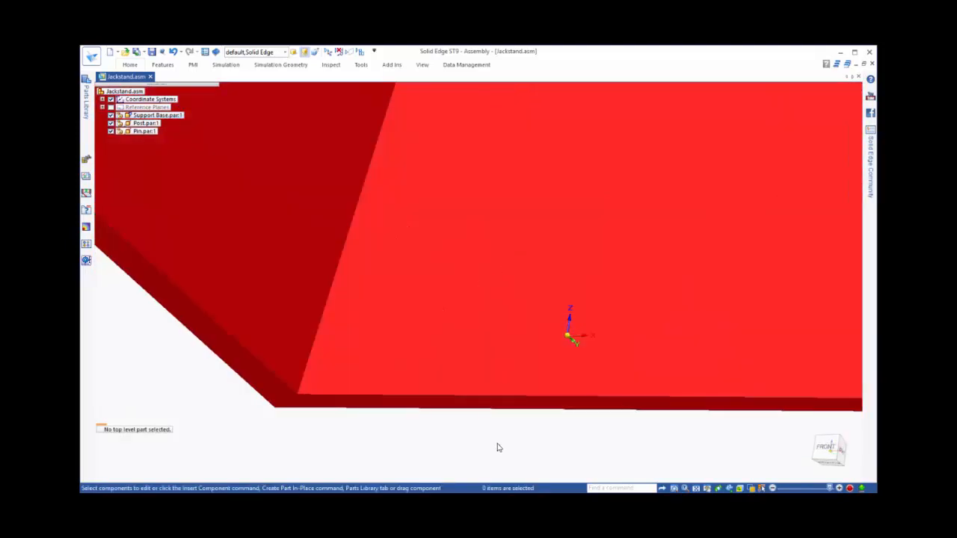
{"action": "scroll", "coordinate": [498, 447], "scroll_direction": "down", "scroll_amount": 4}
{"action": "scroll", "coordinate": [498, 446], "scroll_direction": "down", "scroll_amount": 5}
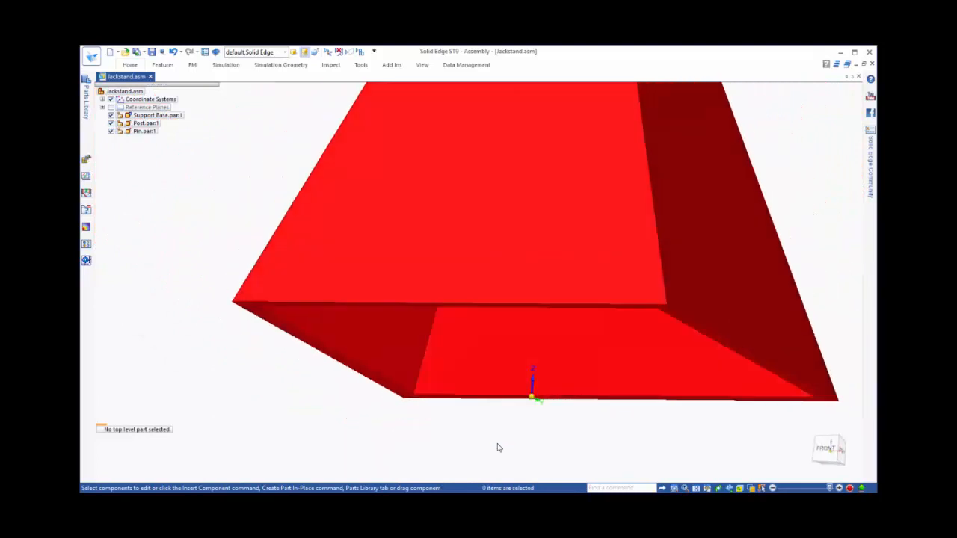
Open Support Base.par for in-place editing and detach Cutout 3, the pin holes through the collar
{"action": "scroll", "coordinate": [679, 222], "scroll_direction": "up", "scroll_amount": 5}
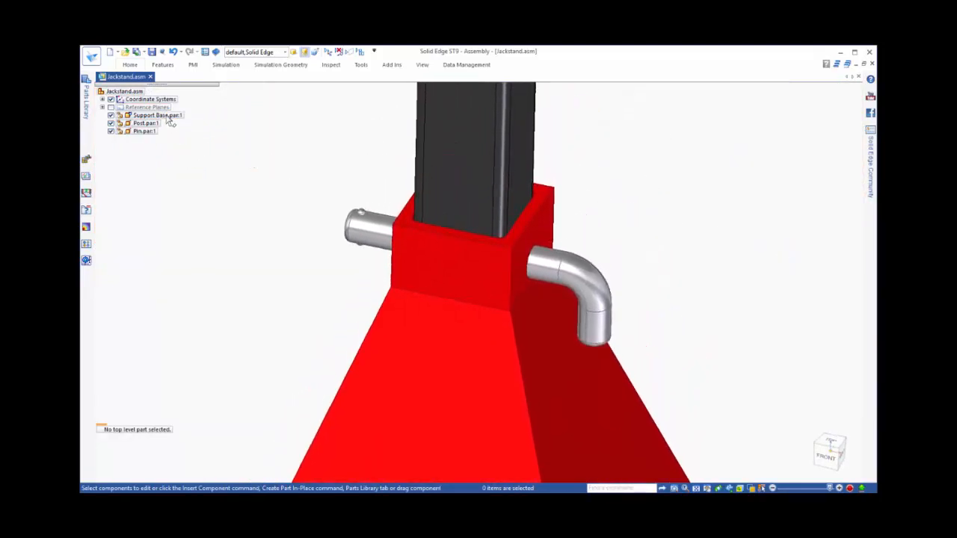
{"action": "left_click", "coordinate": [166, 118]}
{"action": "left_click", "coordinate": [229, 165]}
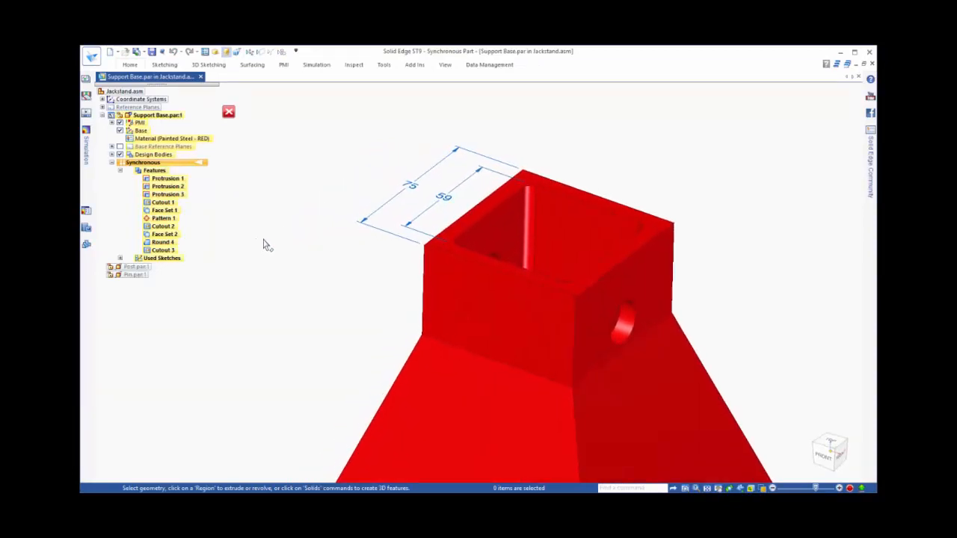
{"action": "left_click", "coordinate": [163, 250]}
{"action": "right_click", "coordinate": [171, 251]}
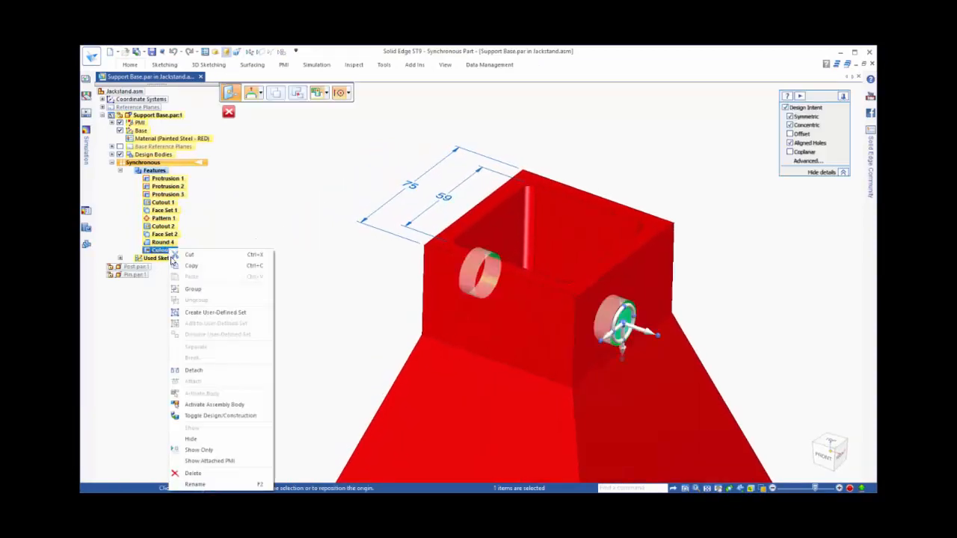
{"action": "left_click", "coordinate": [193, 370]}
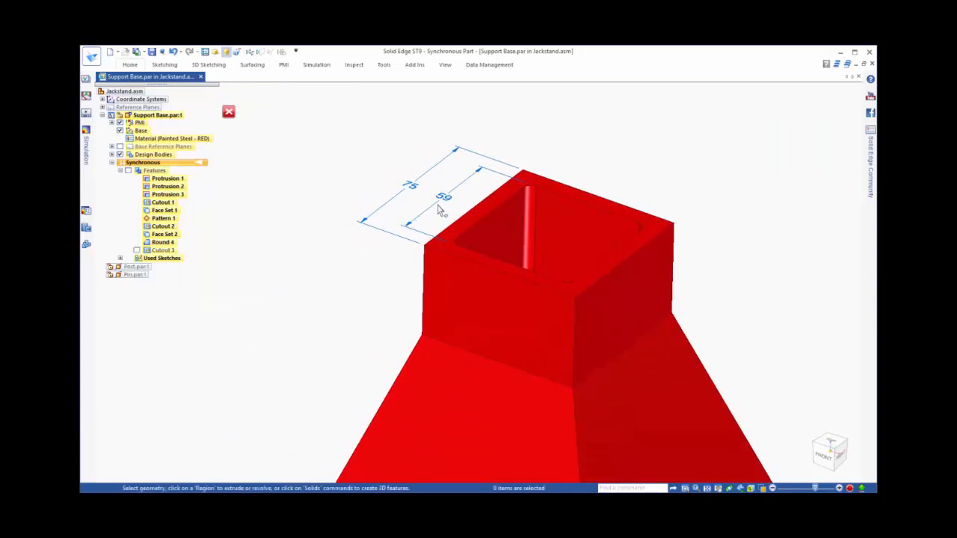
Set the radius of the rounds in the collar opening's inner corners to 59/2 mm to make a circular bore
{"action": "left_click", "coordinate": [529, 209]}
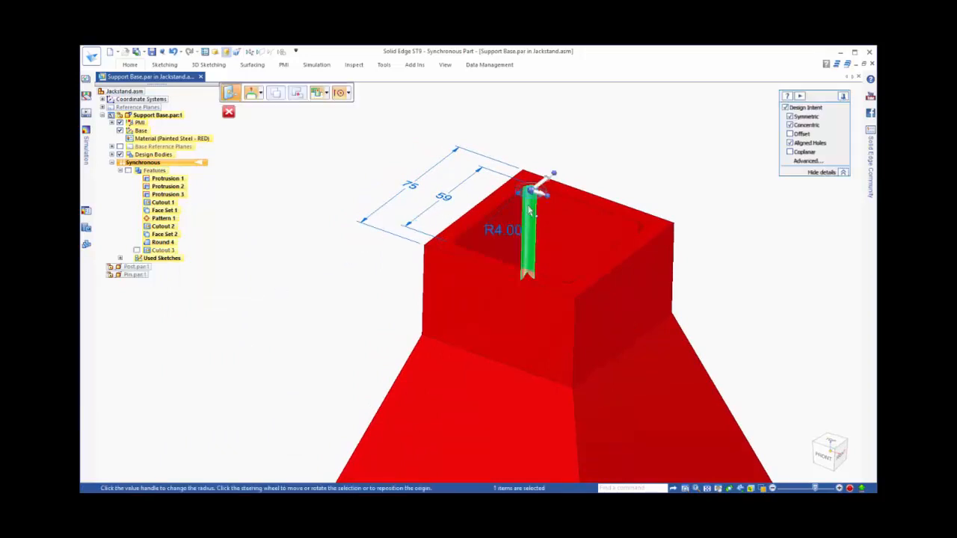
{"action": "left_click", "coordinate": [503, 230]}
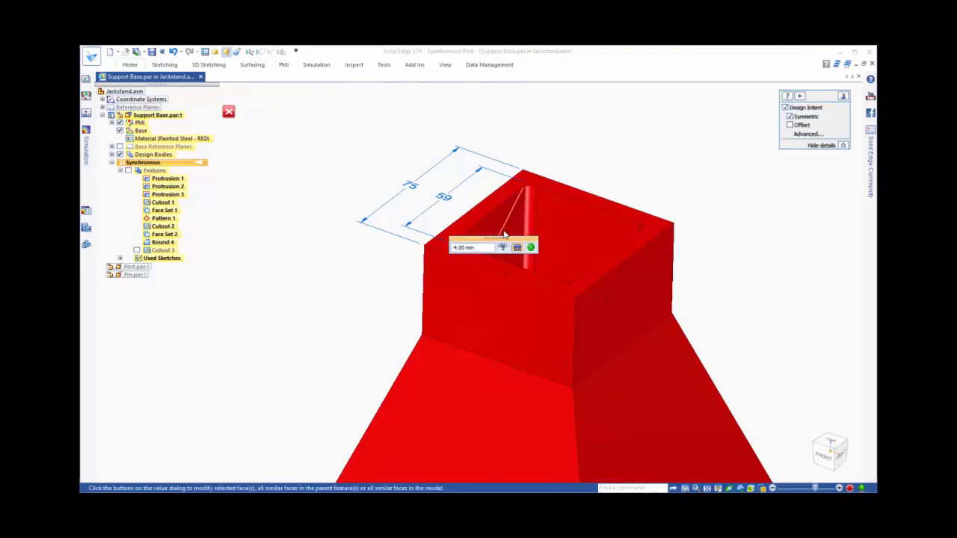
{"action": "type", "text": "59/2"}
{"action": "key", "text": "Return"}
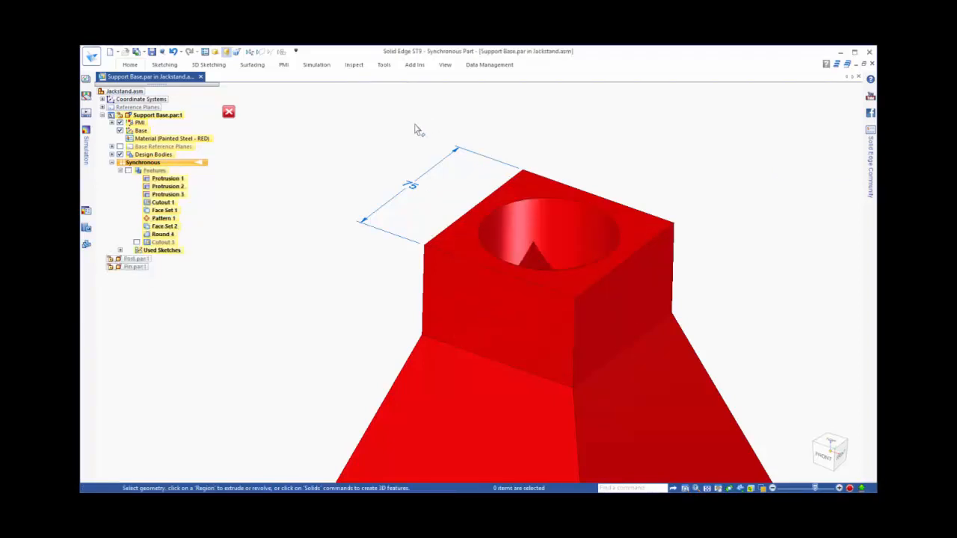
Round the four outer vertical edges of the collar with a 37.5 mm radius to make it cylindrical
{"action": "right_click", "coordinate": [394, 142]}
{"action": "left_click", "coordinate": [394, 163]}
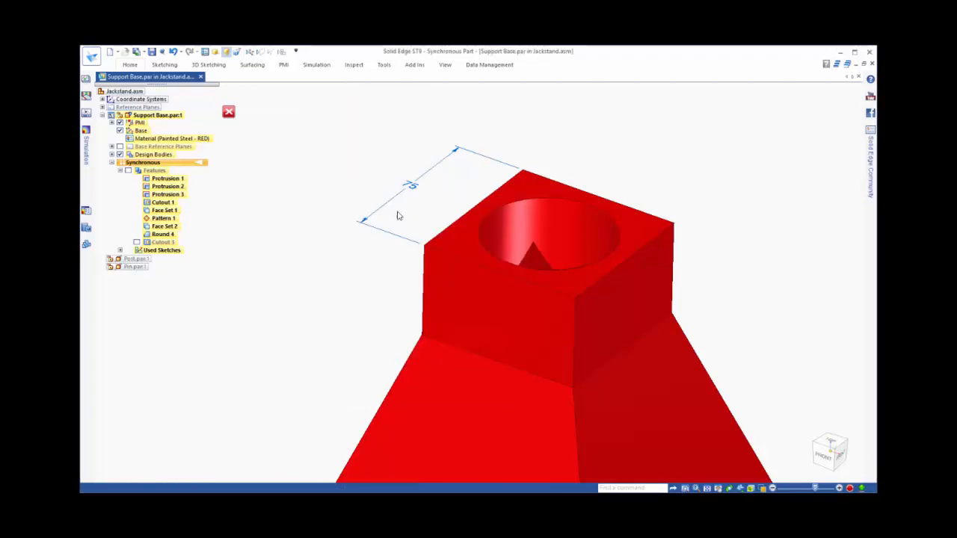
{"action": "type", "text": "7"}
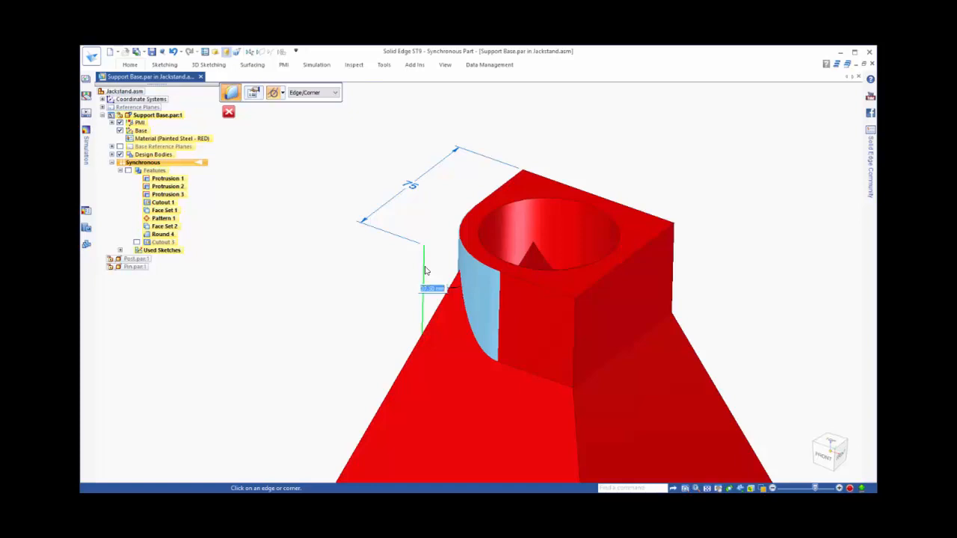
{"action": "left_click", "coordinate": [576, 320]}
{"action": "left_click", "coordinate": [673, 259]}
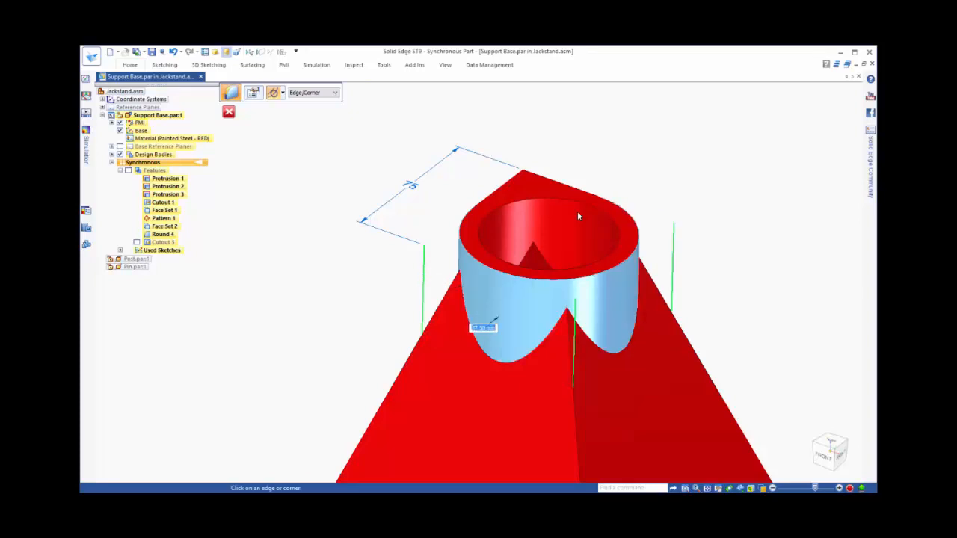
{"action": "left_click", "coordinate": [521, 188]}
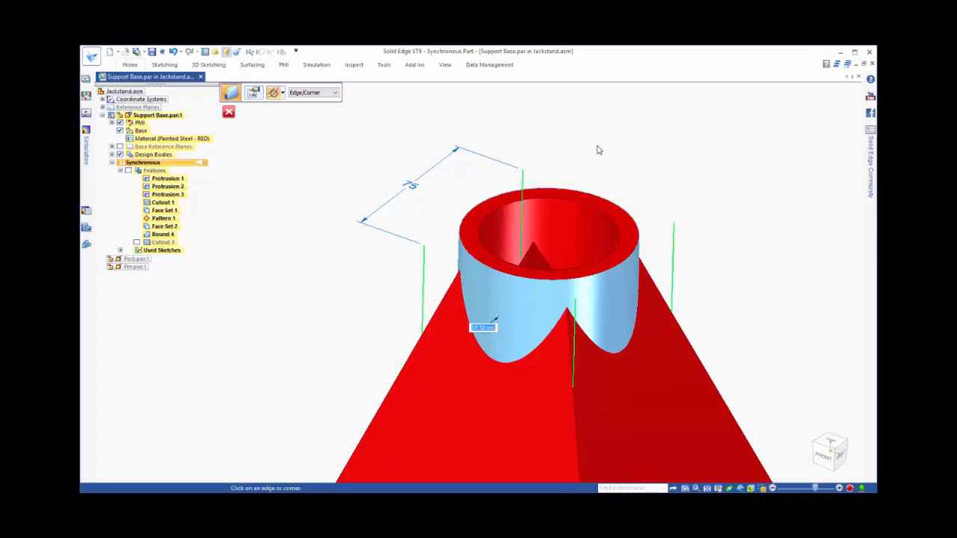
{"action": "key", "text": "Return"}
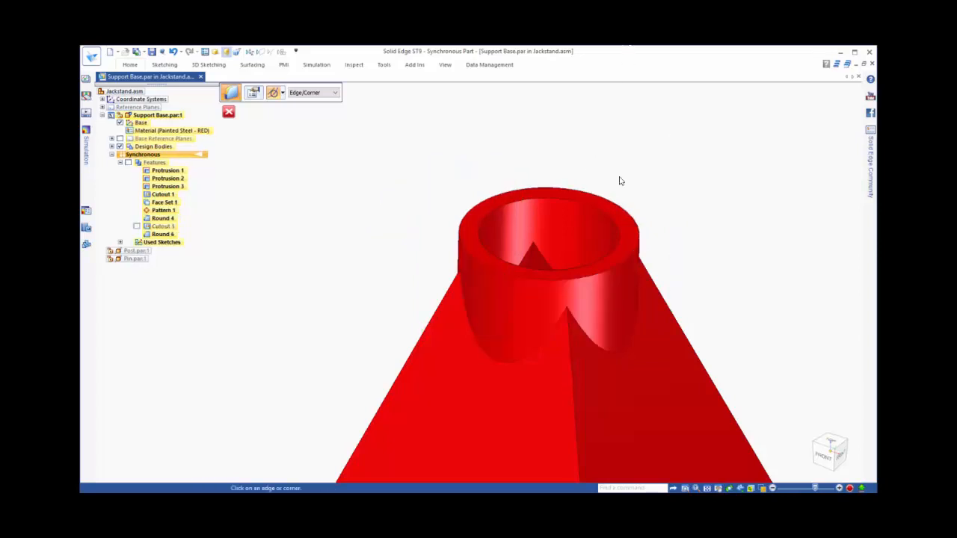
{"action": "key", "text": "Escape"}
Reattach Cutout 3 to restore the pin holes through the collar
{"action": "left_click", "coordinate": [162, 227]}
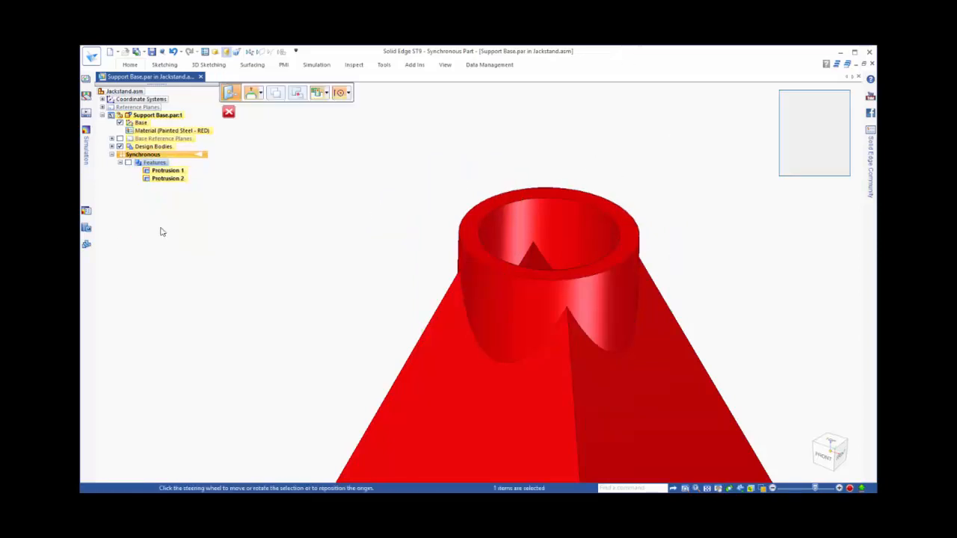
{"action": "right_click", "coordinate": [162, 227]}
{"action": "left_click", "coordinate": [187, 360]}
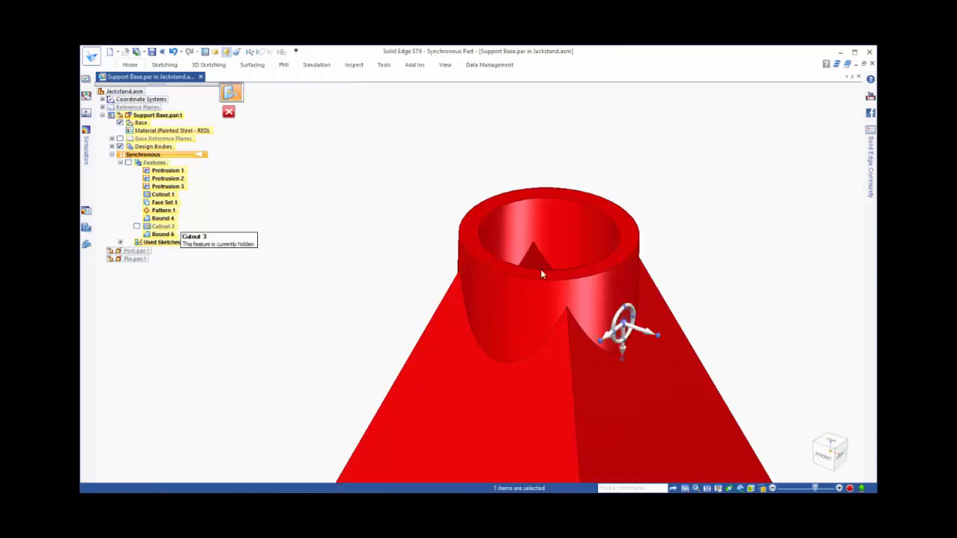
Dimension the pin hole to the collar's top face, set the distance to 35 mm by moving the top face, and lock it
{"action": "right_click", "coordinate": [695, 199]}
{"action": "left_click", "coordinate": [670, 201]}
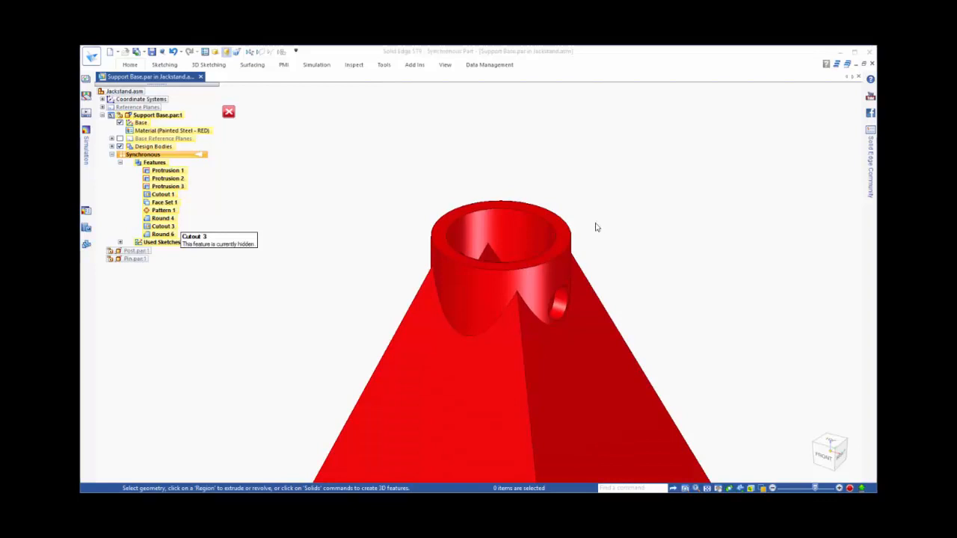
{"action": "left_click", "coordinate": [557, 268]}
{"action": "left_click", "coordinate": [560, 298]}
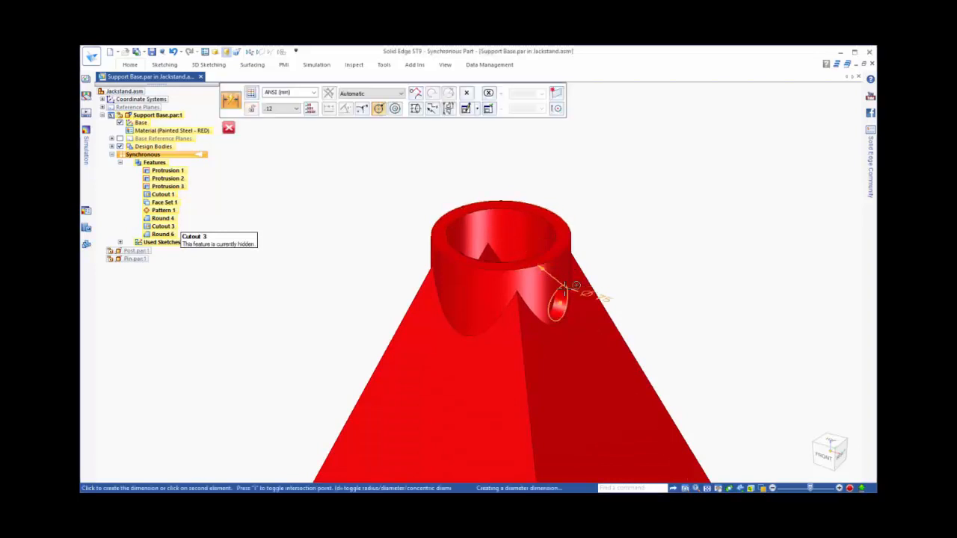
{"action": "left_click", "coordinate": [646, 289]}
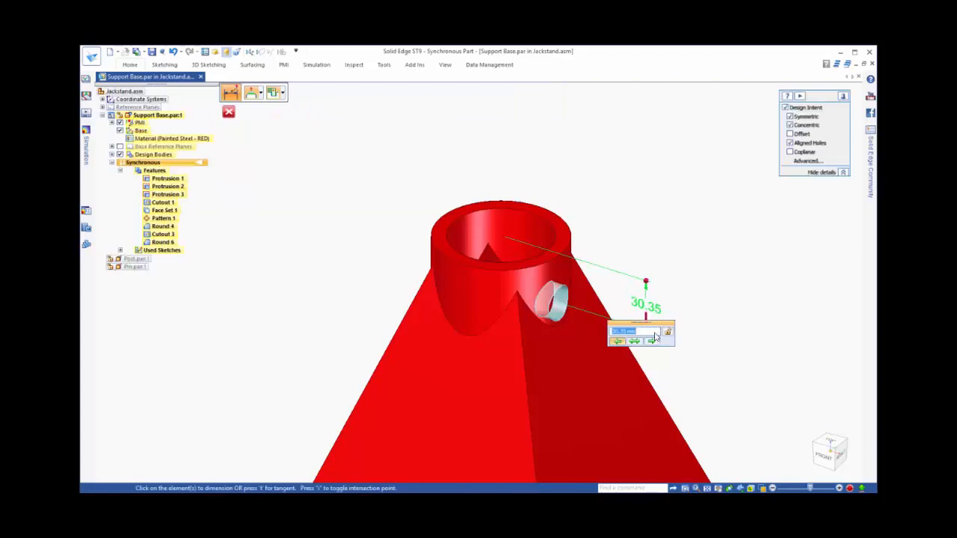
{"action": "left_click", "coordinate": [653, 341]}
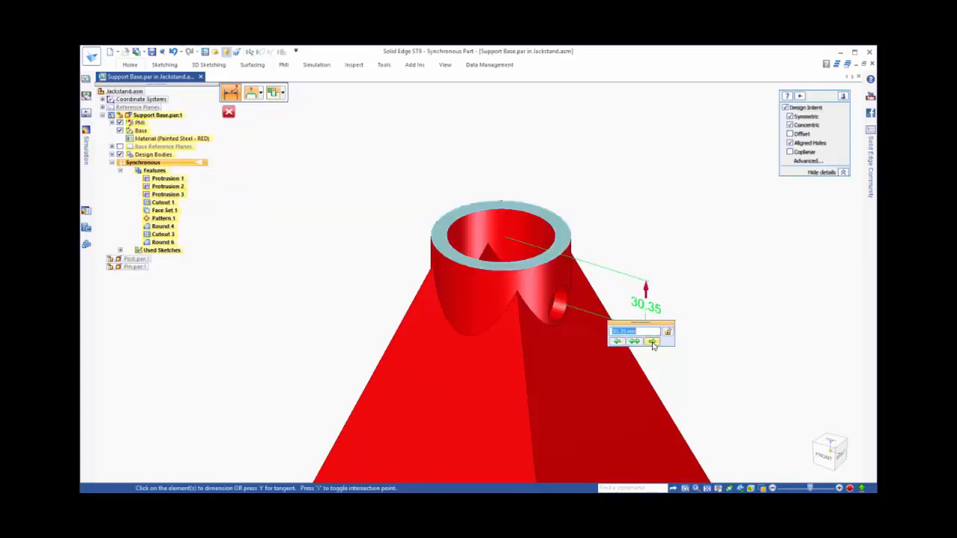
{"action": "type", "text": "35"}
{"action": "key", "text": "Return"}
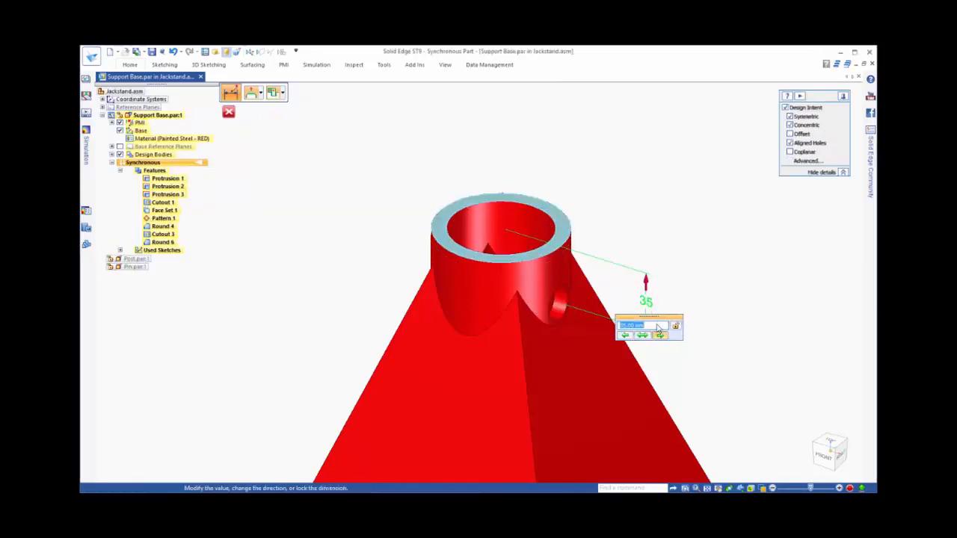
{"action": "left_click", "coordinate": [676, 327]}
{"action": "left_click", "coordinate": [712, 296]}
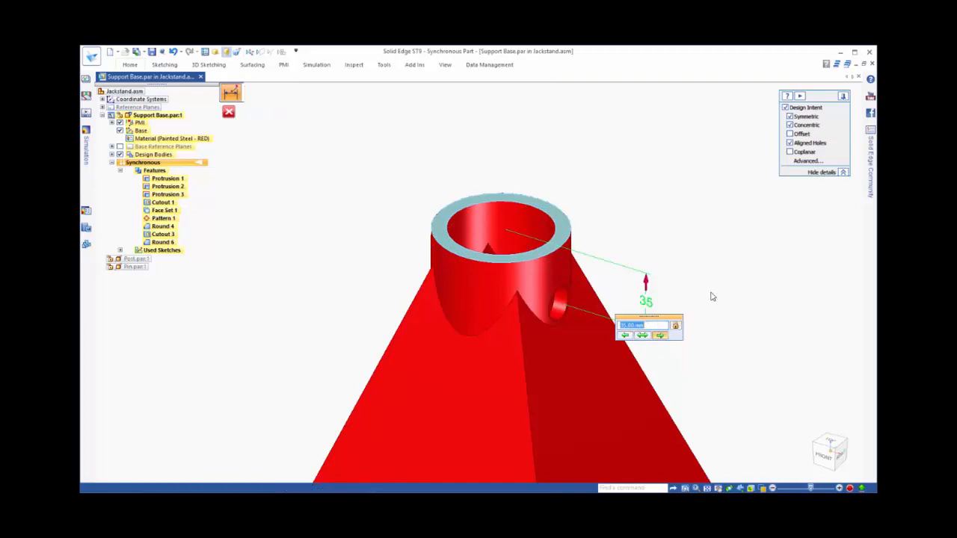
Dimension the overall height from base bottom to collar top, set it to 350 mm by moving the top face, and hide the PMI
{"action": "scroll", "coordinate": [713, 297], "scroll_direction": "down", "scroll_amount": 4}
{"action": "scroll", "coordinate": [662, 268], "scroll_direction": "down", "scroll_amount": 3}
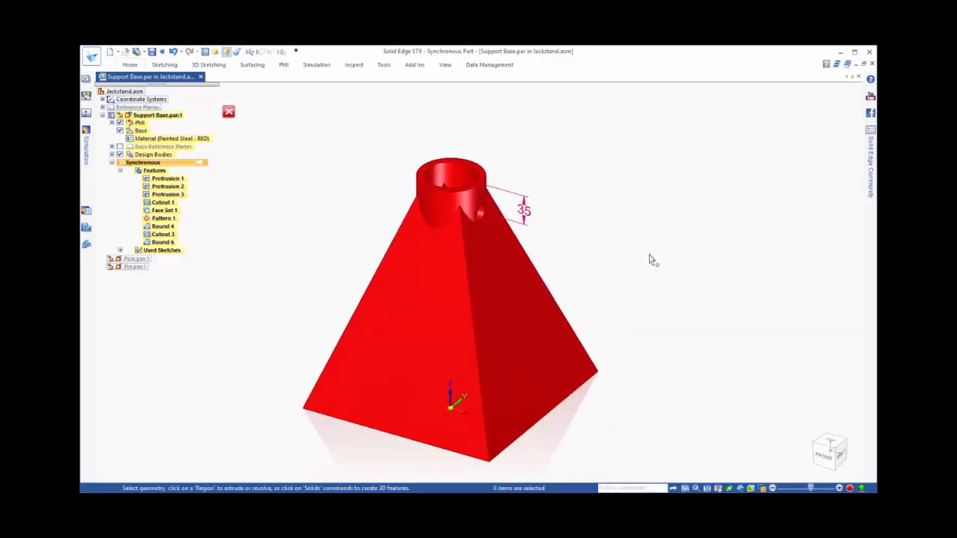
{"action": "right_click", "coordinate": [649, 258]}
{"action": "left_click", "coordinate": [629, 257]}
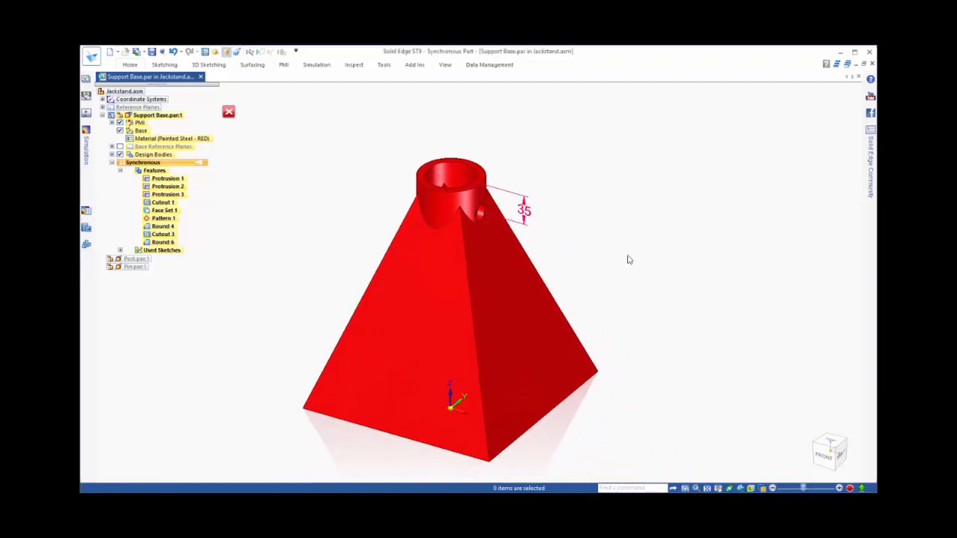
{"action": "left_click", "coordinate": [470, 185]}
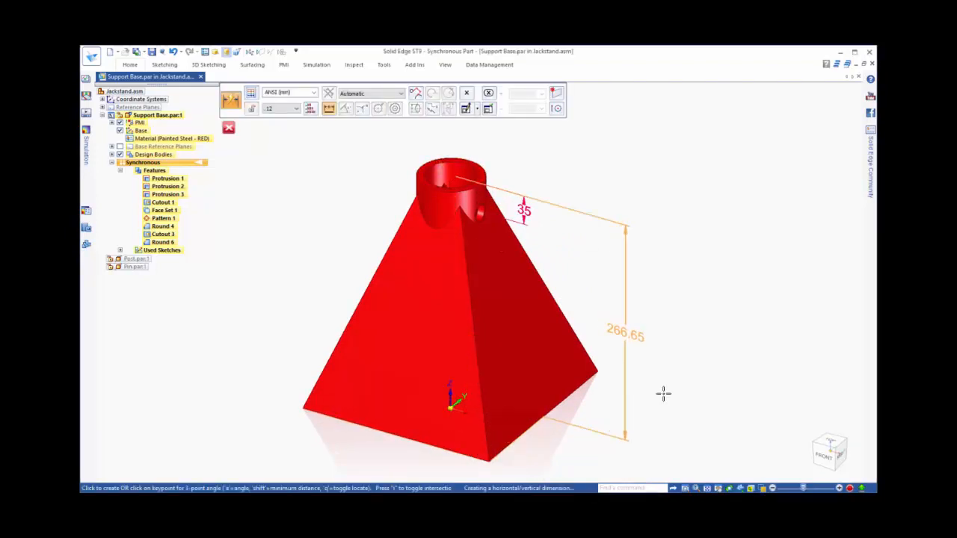
{"action": "left_click", "coordinate": [668, 343]}
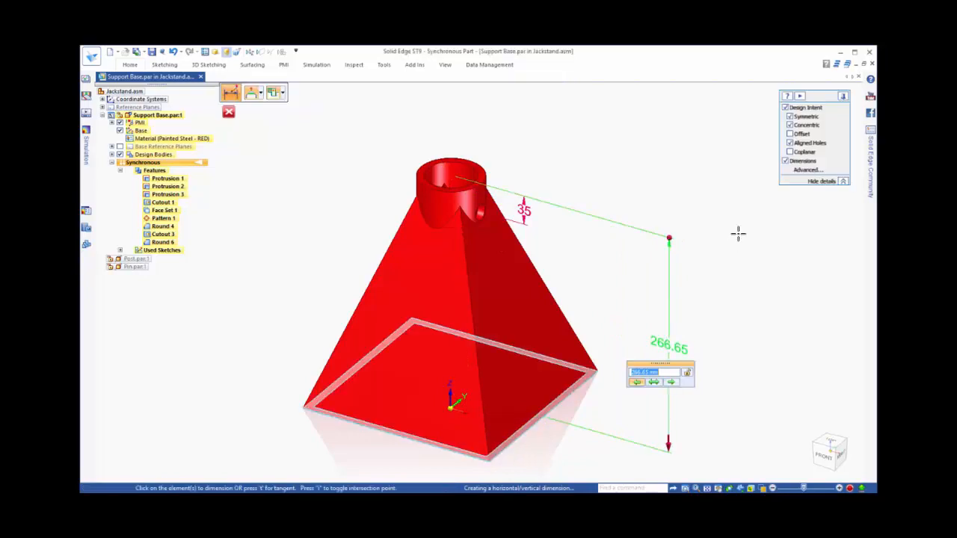
{"action": "left_click", "coordinate": [672, 383]}
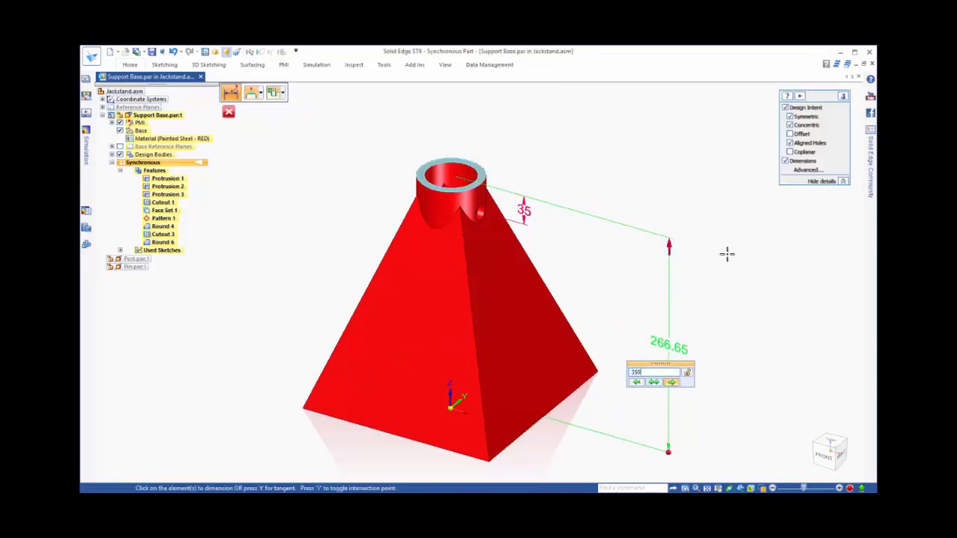
{"action": "key", "text": "Return"}
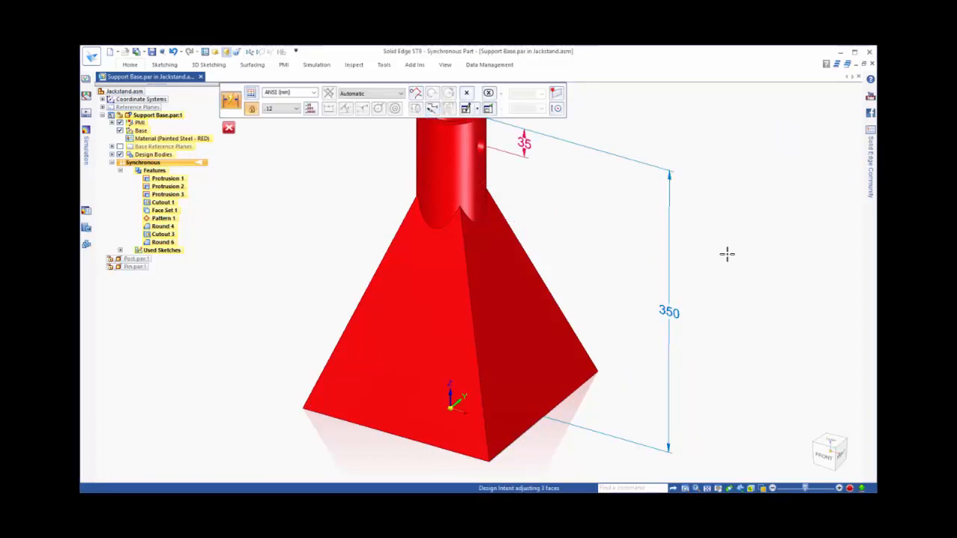
{"action": "key", "text": "Escape"}
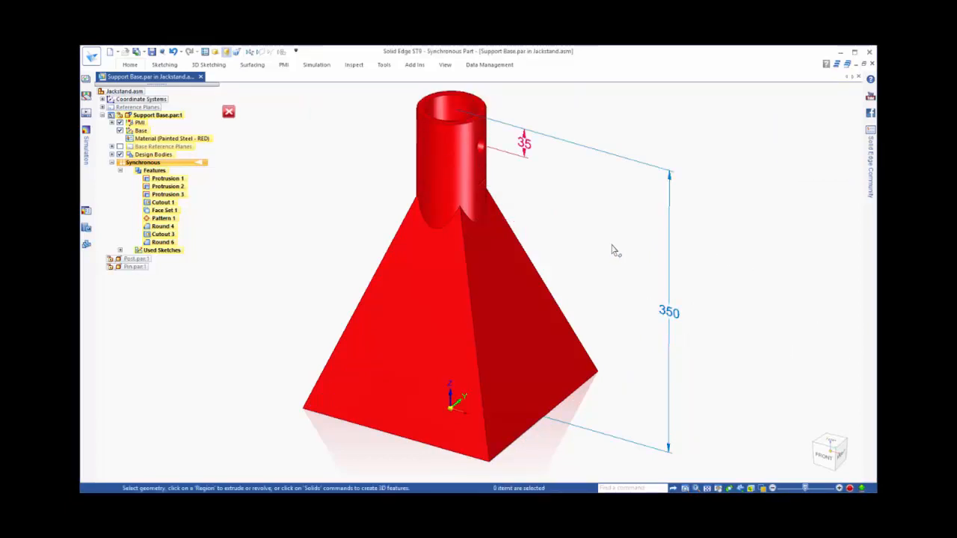
{"action": "left_click", "coordinate": [120, 123]}
Round the four sloped outer corner edges of the pyramid with a 25 mm radius
{"action": "scroll", "coordinate": [305, 224], "scroll_direction": "up", "scroll_amount": 3}
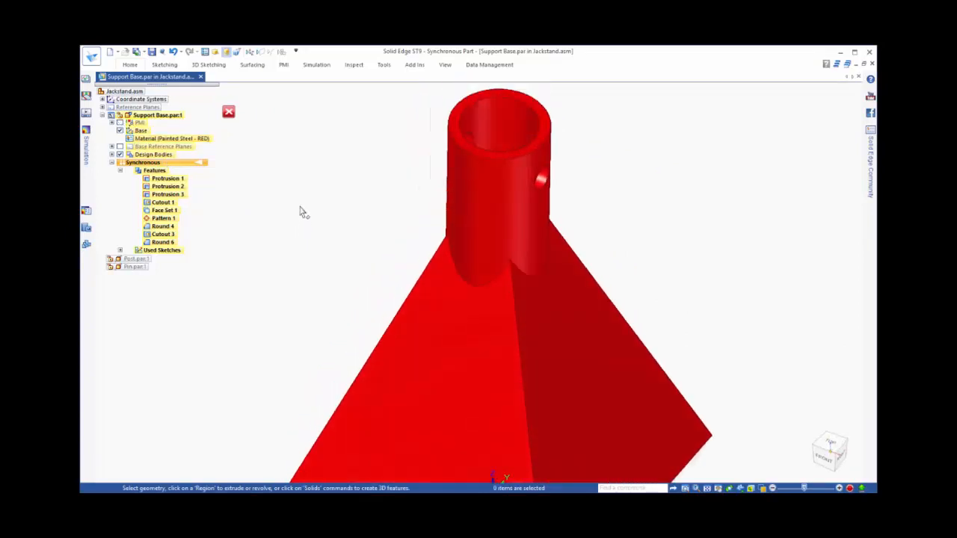
{"action": "right_click", "coordinate": [300, 212]}
{"action": "left_click", "coordinate": [300, 233]}
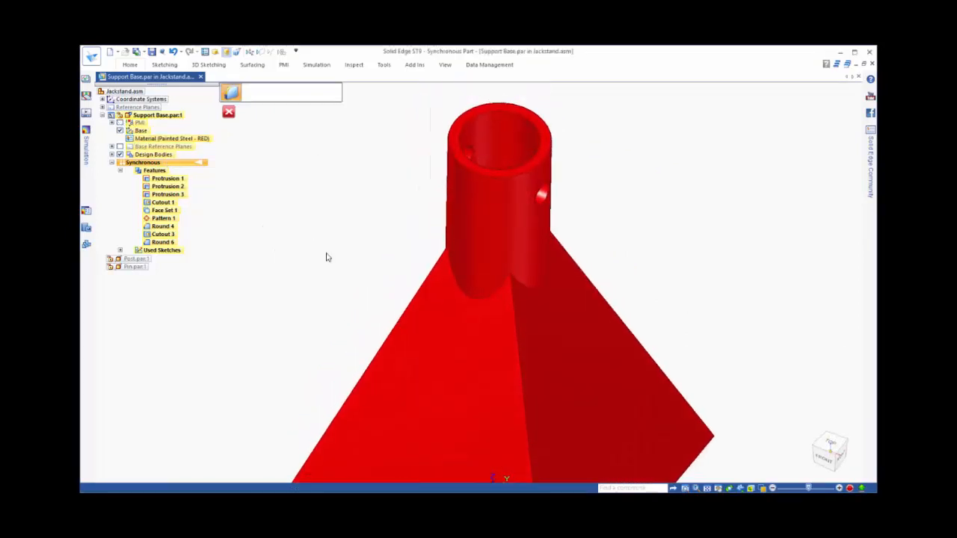
{"action": "left_click", "coordinate": [415, 305]}
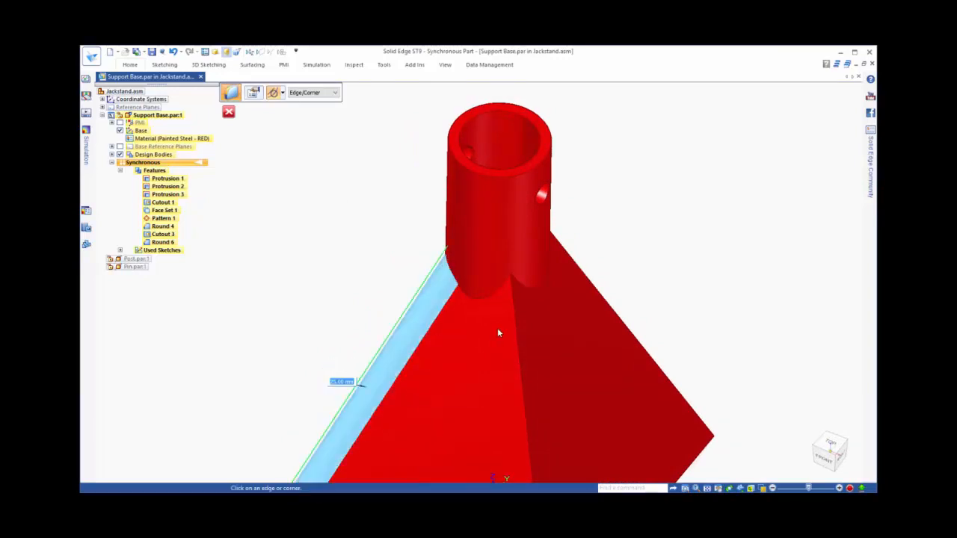
{"action": "left_click", "coordinate": [517, 326]}
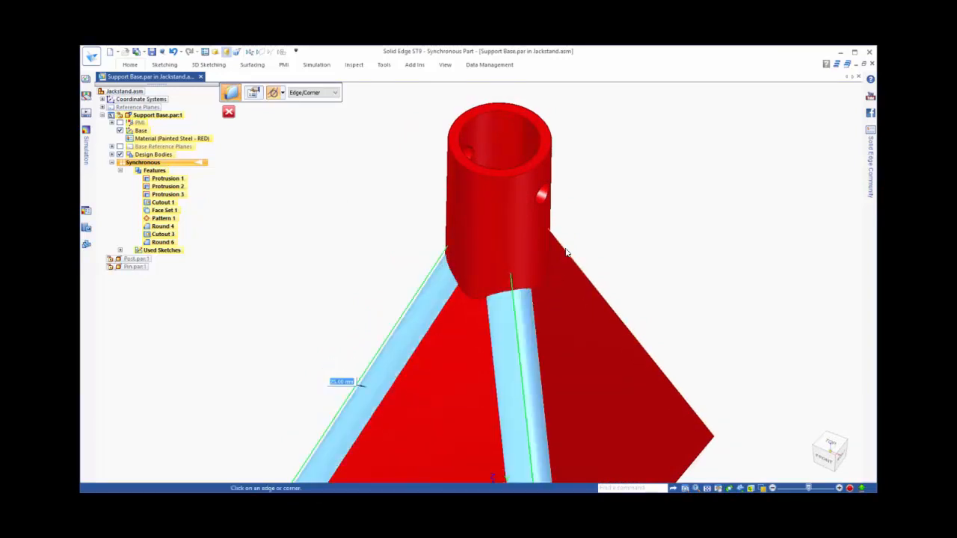
{"action": "key", "text": "ctrl+t"}
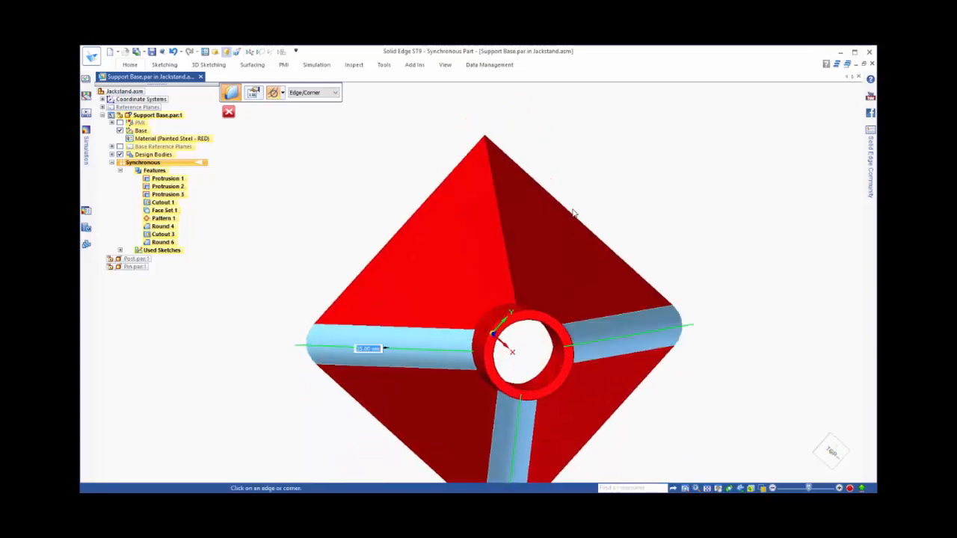
{"action": "left_click", "coordinate": [501, 228]}
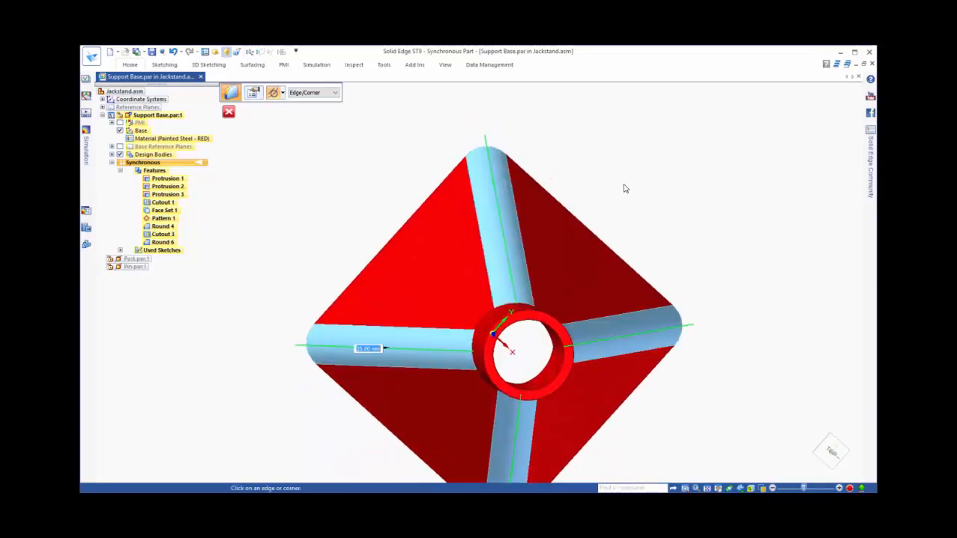
{"action": "key", "text": "Return"}
Round the four sloped inner corner edges inside the hollow pyramid with a 15 mm radius
{"action": "key", "text": "ctrl+f"}
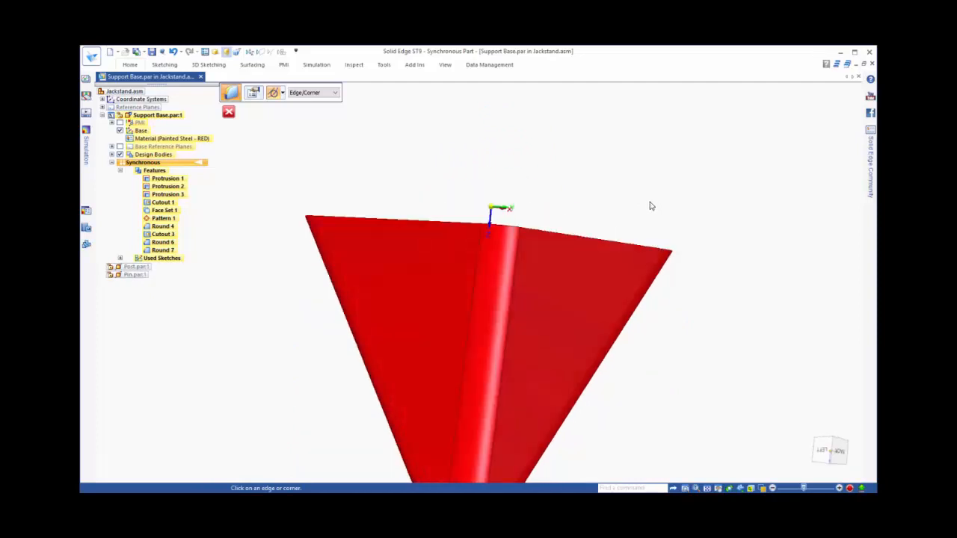
{"action": "key", "text": "ctrl+b"}
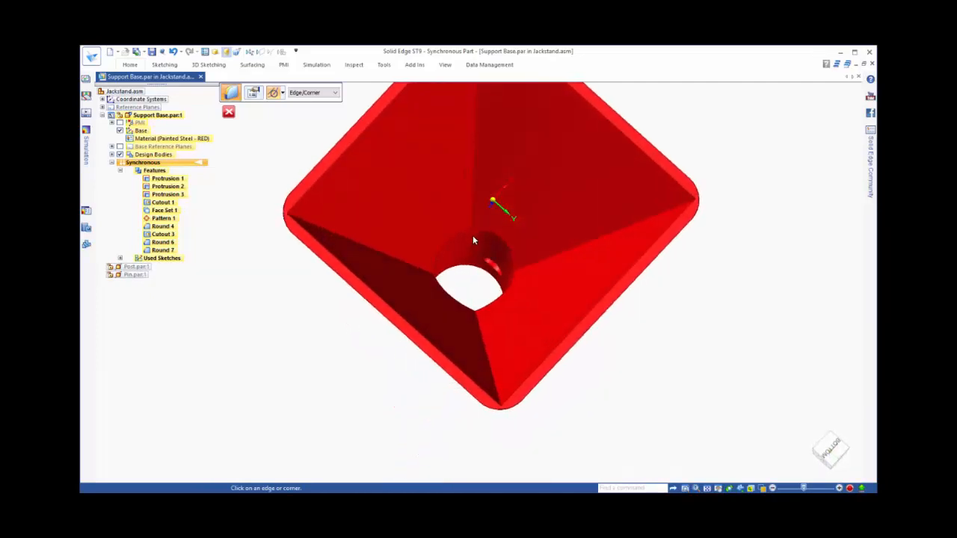
{"action": "left_click", "coordinate": [473, 202]}
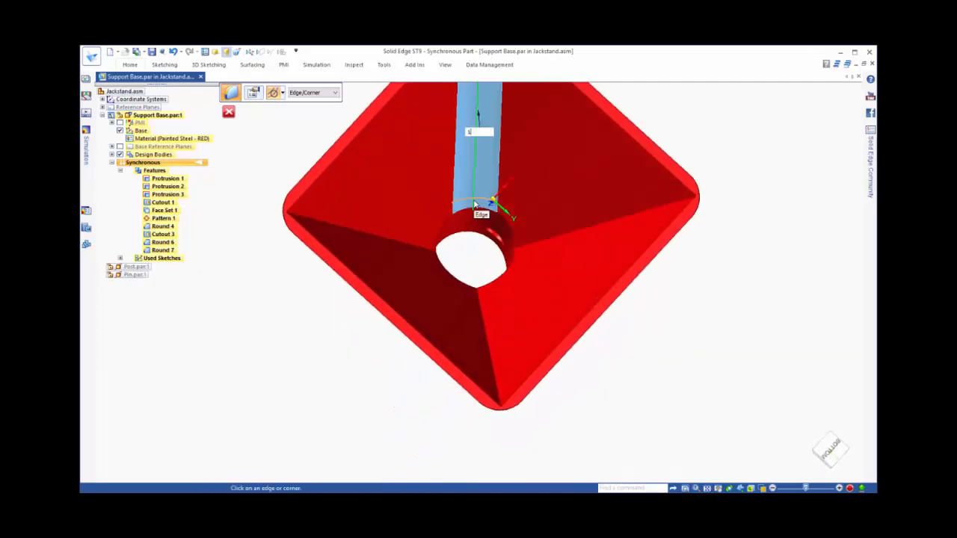
{"action": "key", "text": "Return"}
{"action": "left_click", "coordinate": [410, 242]}
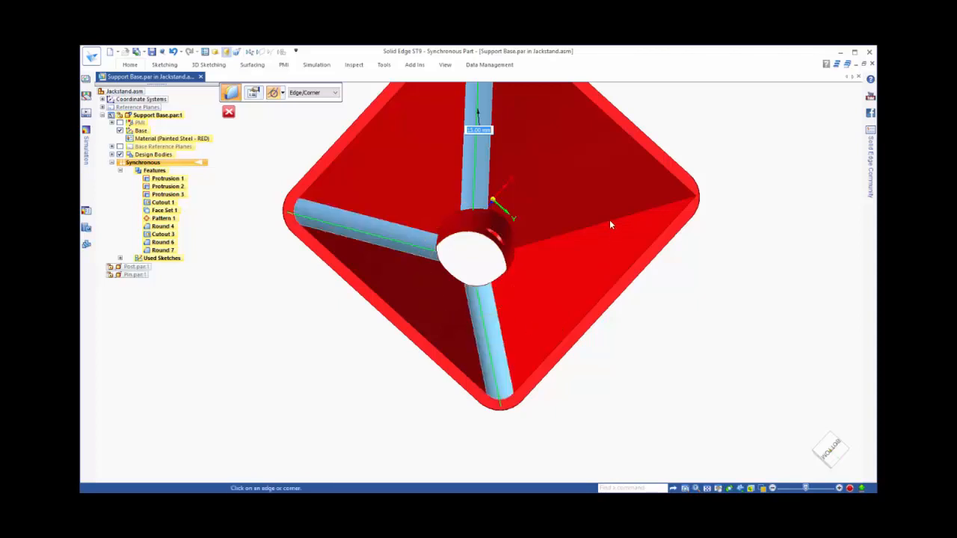
{"action": "left_click", "coordinate": [635, 234]}
{"action": "right_click", "coordinate": [751, 275]}
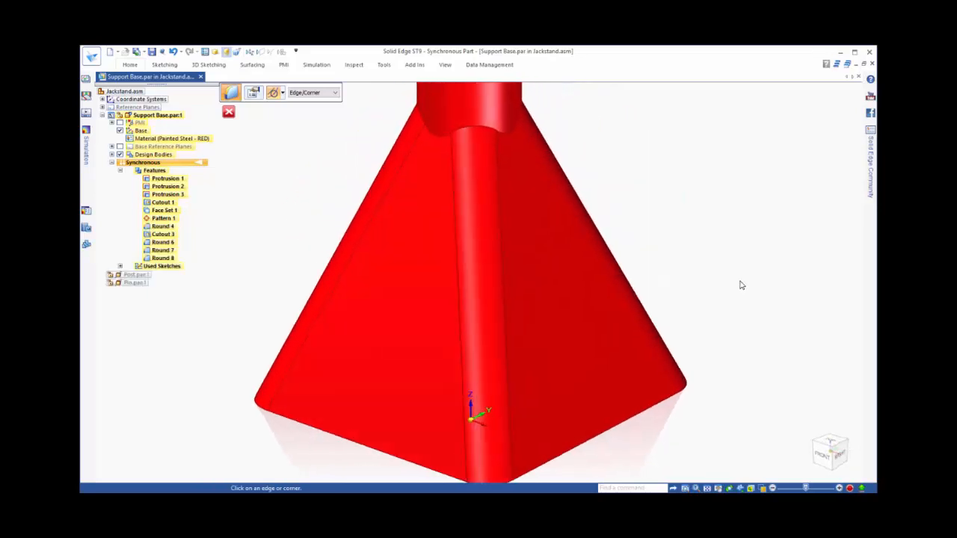
{"action": "key", "text": "Escape"}
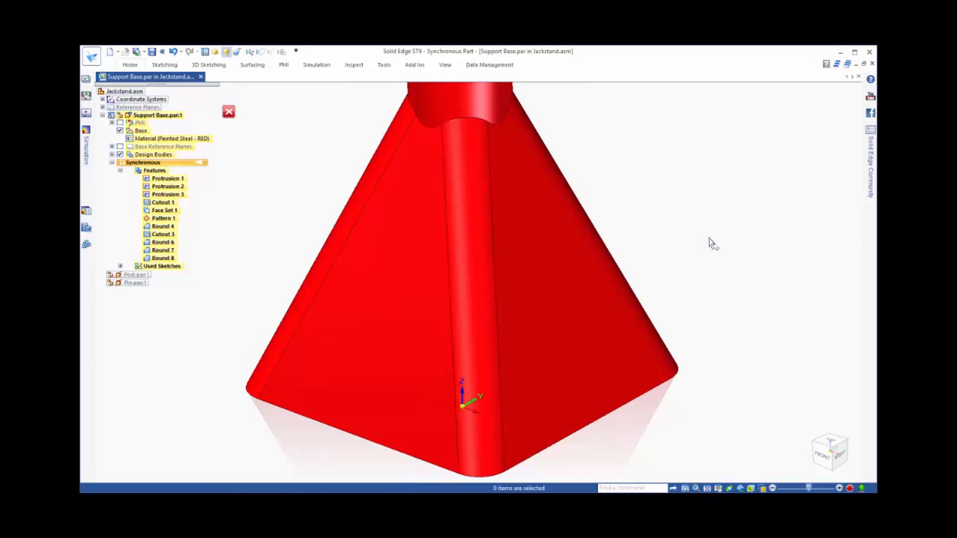
Project the two sloped side edges of one pyramid face onto that face with a 20 mm inward offset
{"action": "right_click_drag", "start_coordinate": [710, 243], "coordinate": [756, 243]}
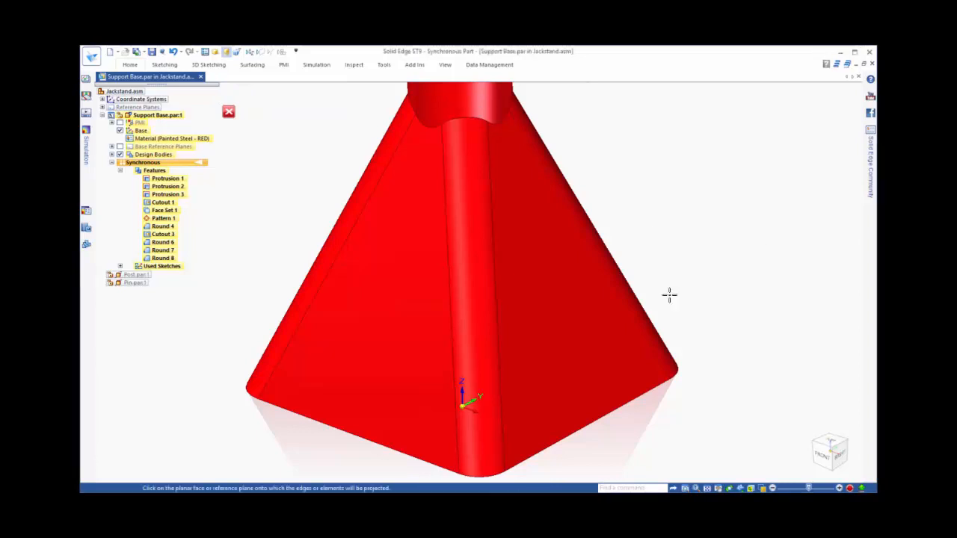
{"action": "left_click", "coordinate": [553, 342]}
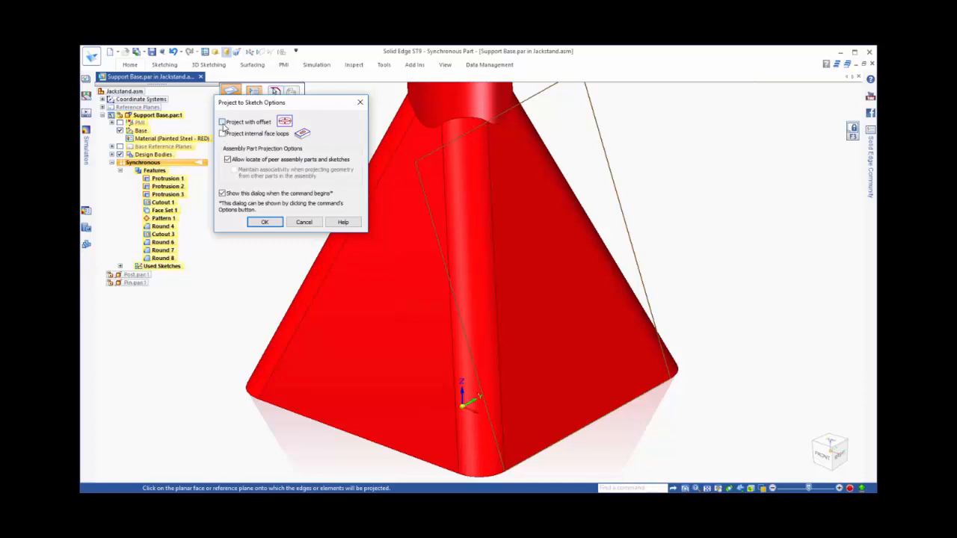
{"action": "left_click", "coordinate": [261, 221]}
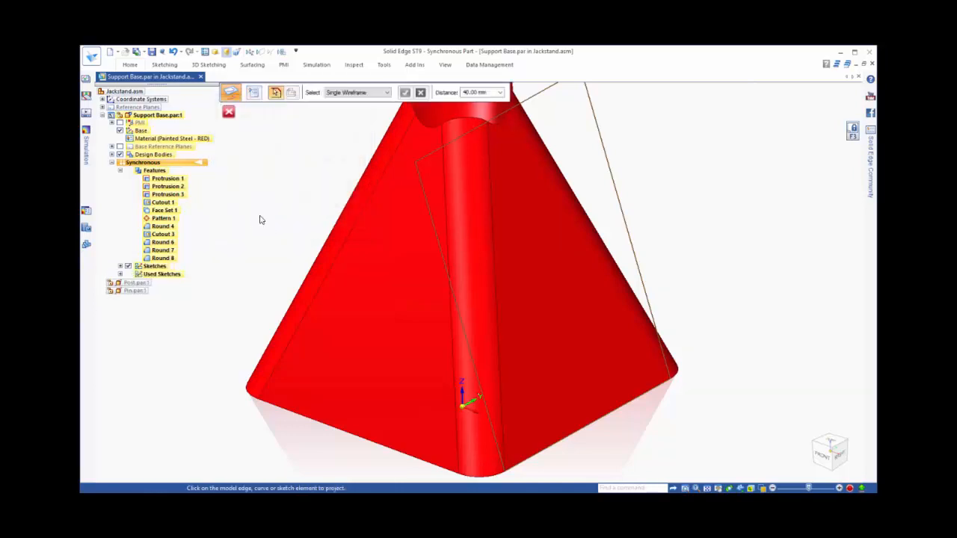
{"action": "left_click", "coordinate": [489, 93]}
{"action": "left_click", "coordinate": [494, 217]}
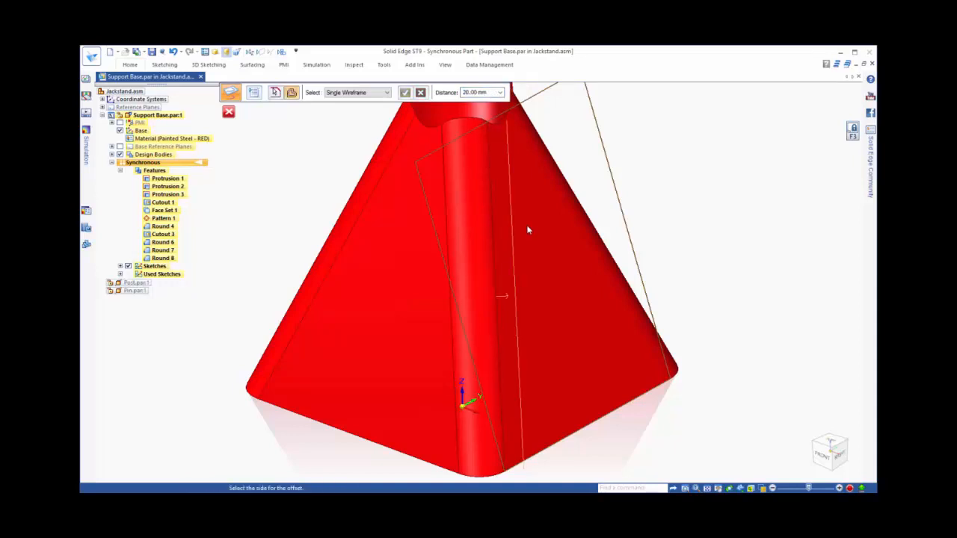
{"action": "left_click", "coordinate": [527, 230]}
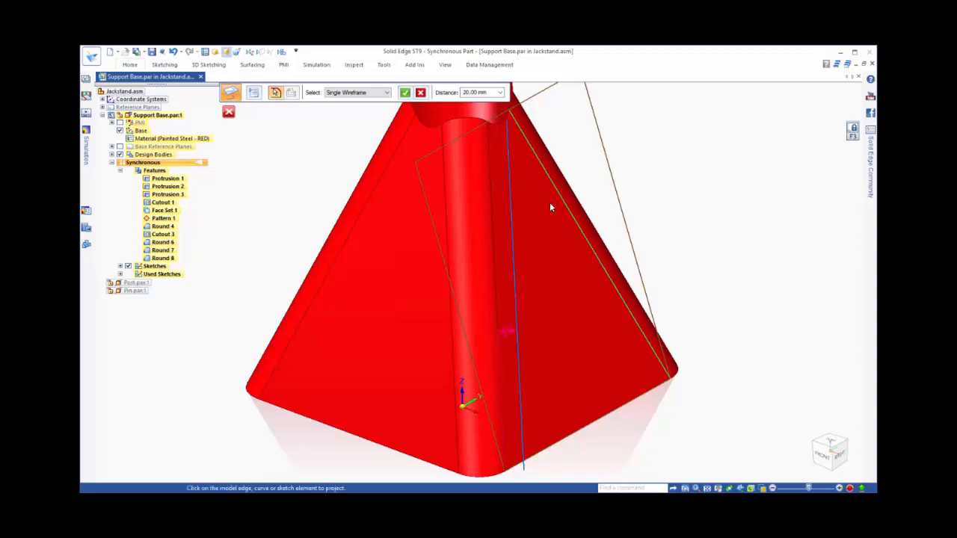
{"action": "left_click", "coordinate": [549, 207]}
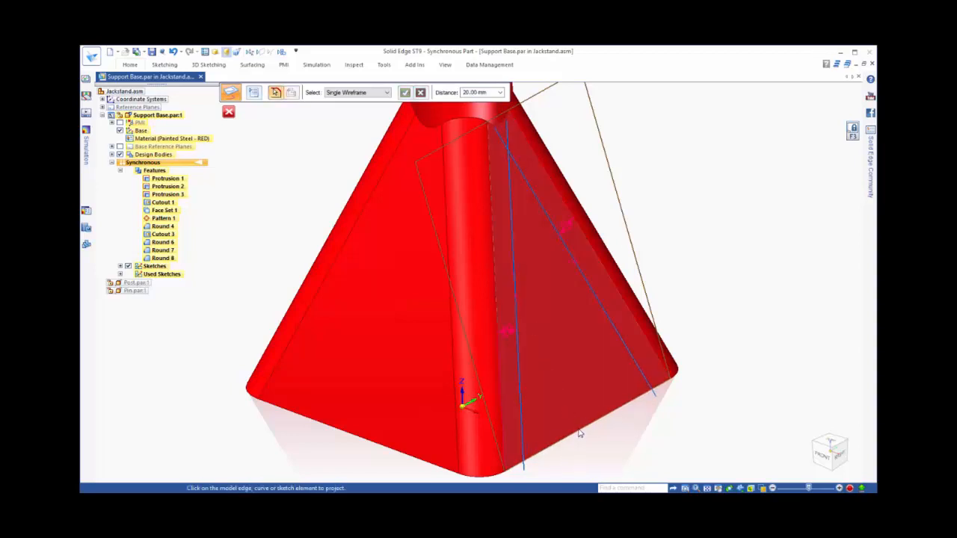
Project the bottom edge of the same pyramid face inward twice, at offsets of 20 mm and 40 mm
{"action": "left_click", "coordinate": [555, 417]}
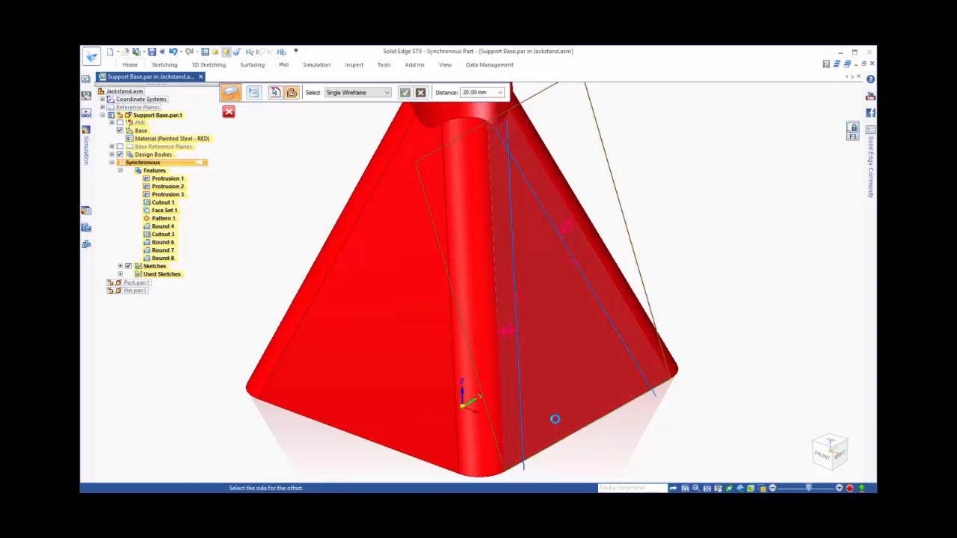
{"action": "left_click", "coordinate": [498, 93]}
{"action": "left_click", "coordinate": [479, 112]}
{"action": "left_click", "coordinate": [572, 361]}
{"action": "key", "text": "Escape"}
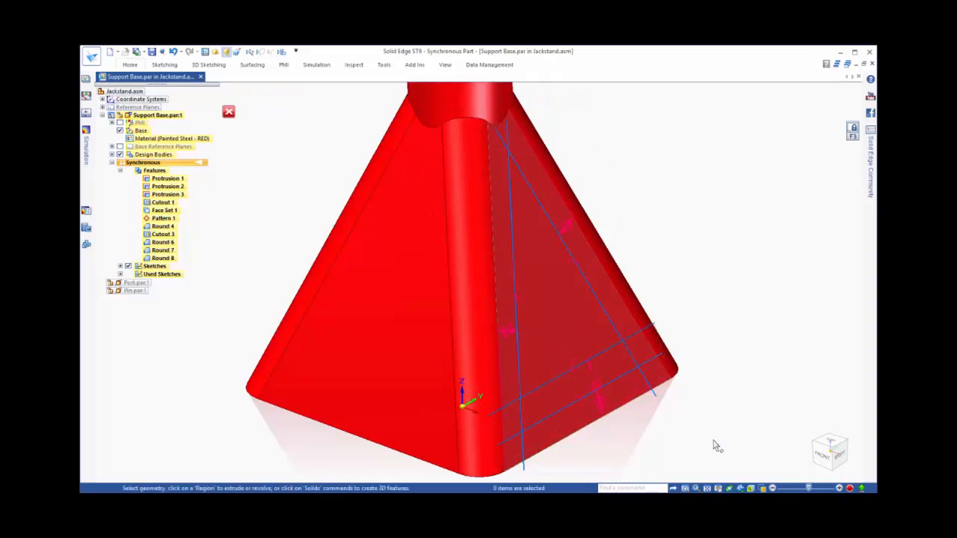
Cut the triangular region and the bottom strip region through the pyramid wall, and hide the PMI dimensions and base coordinate system
{"action": "left_click", "coordinate": [583, 335]}
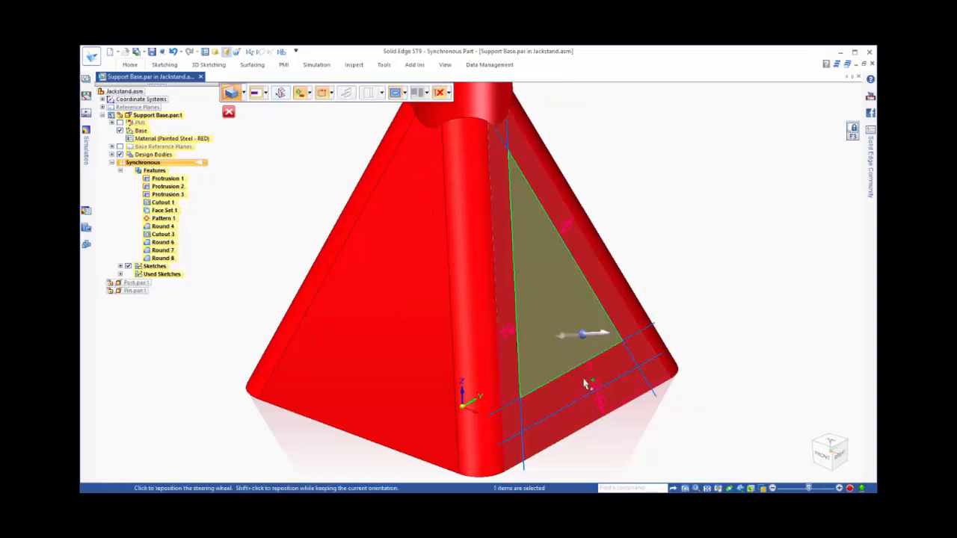
{"action": "left_click", "coordinate": [571, 433]}
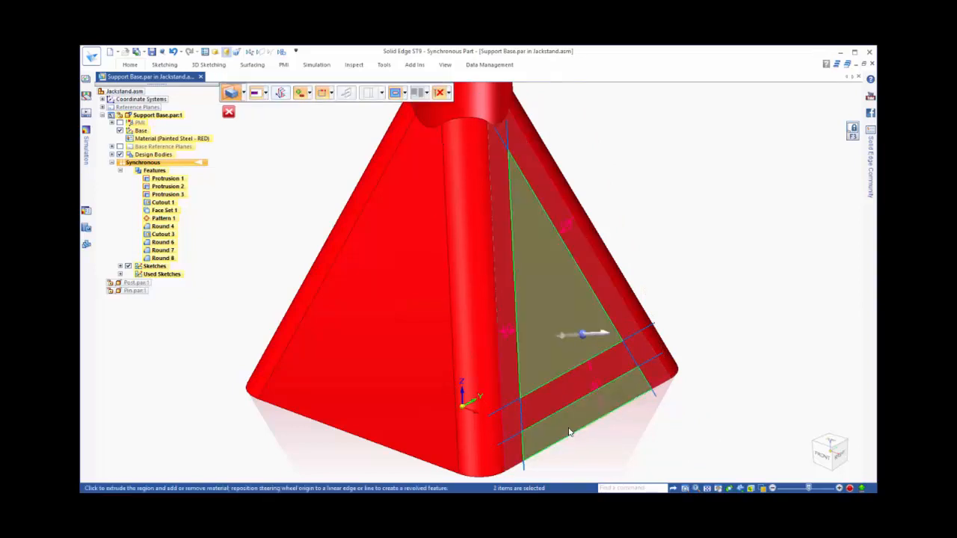
{"action": "left_click", "coordinate": [586, 334]}
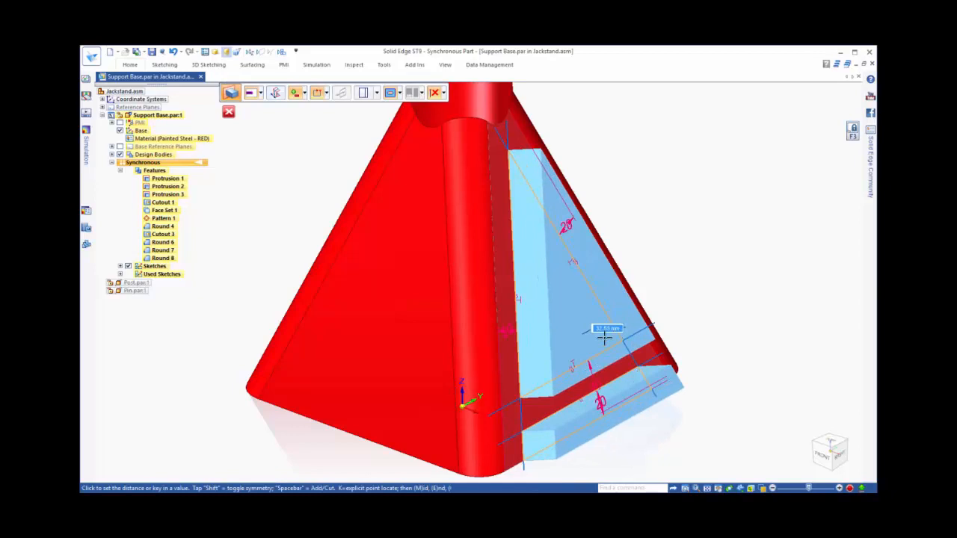
{"action": "left_click", "coordinate": [547, 344]}
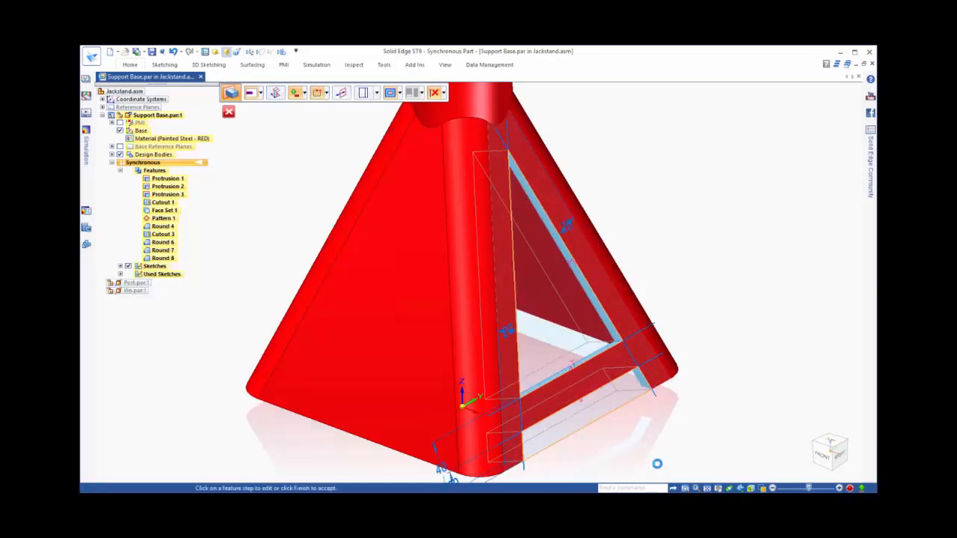
{"action": "left_click", "coordinate": [281, 52]}
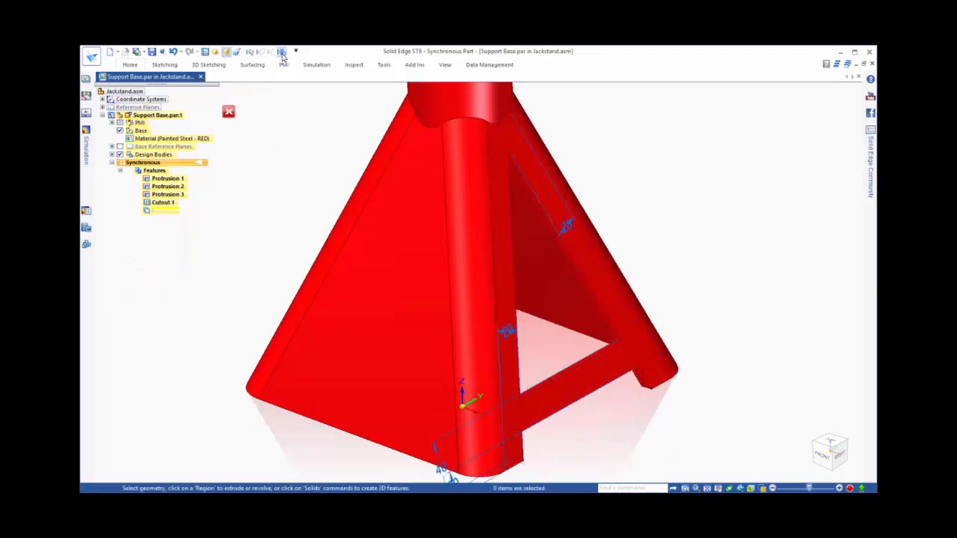
{"action": "left_click", "coordinate": [120, 130]}
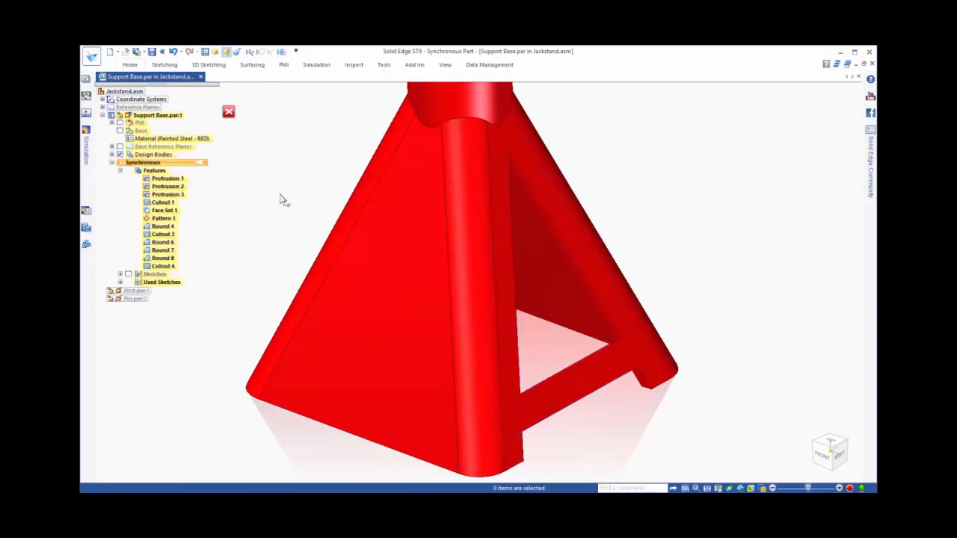
Round the corner edges of the triangular window and the bottom notch with a 15 mm radius
{"action": "right_click_drag", "start_coordinate": [691, 236], "coordinate": [686, 254]}
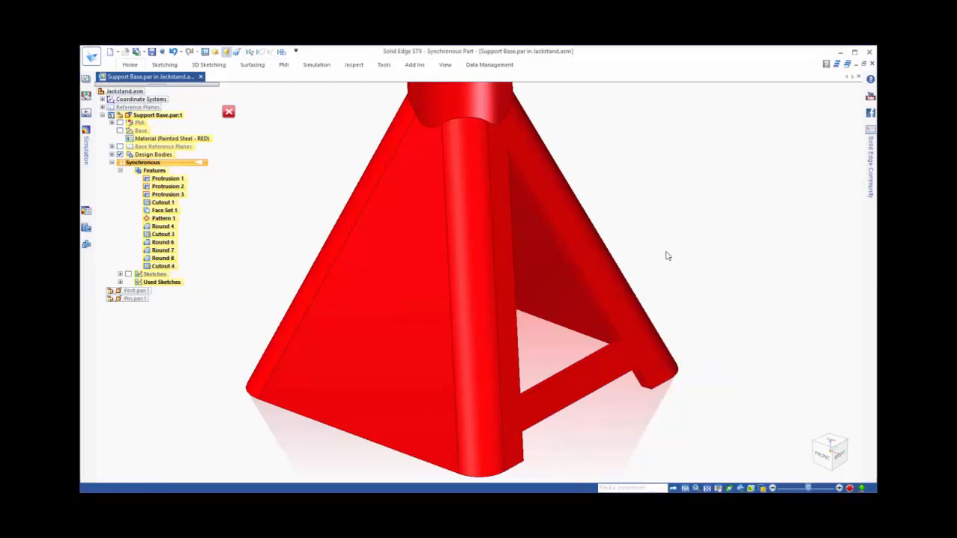
{"action": "left_click", "coordinate": [503, 148]}
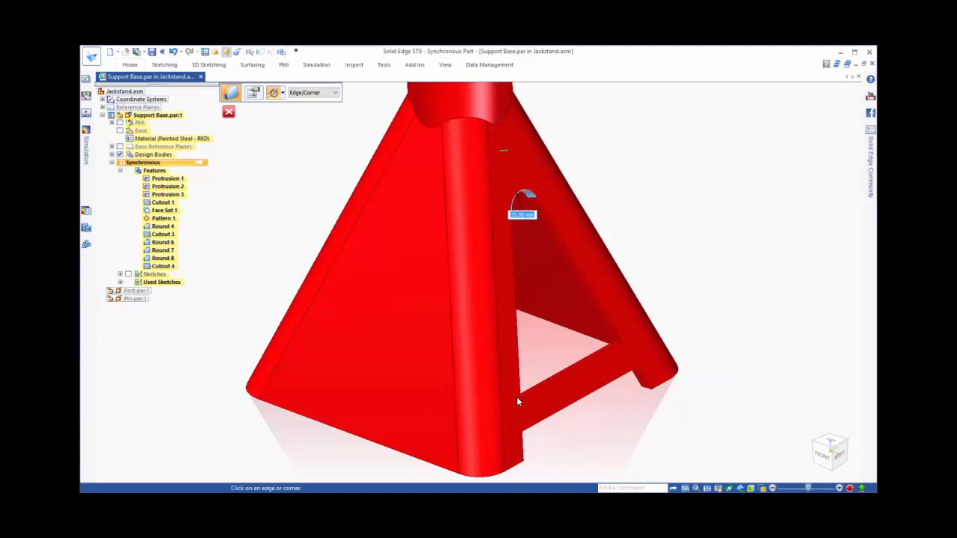
{"action": "left_click", "coordinate": [516, 396]}
{"action": "left_click", "coordinate": [516, 431]}
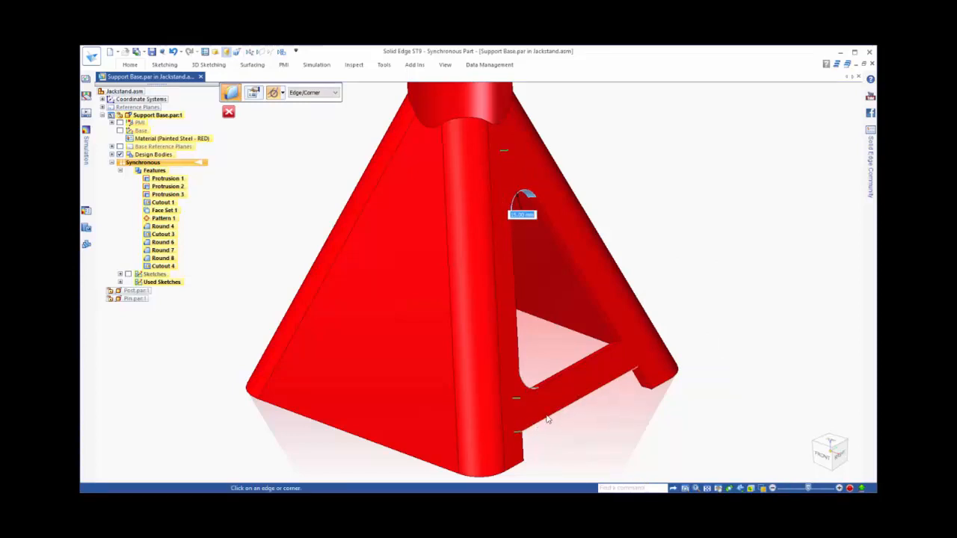
{"action": "left_click", "coordinate": [632, 365]}
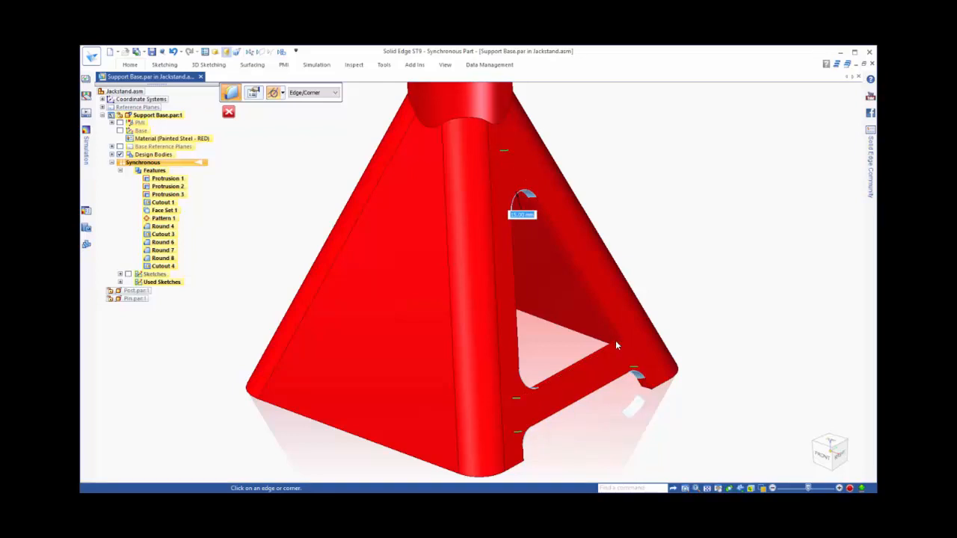
{"action": "right_click", "coordinate": [759, 285]}
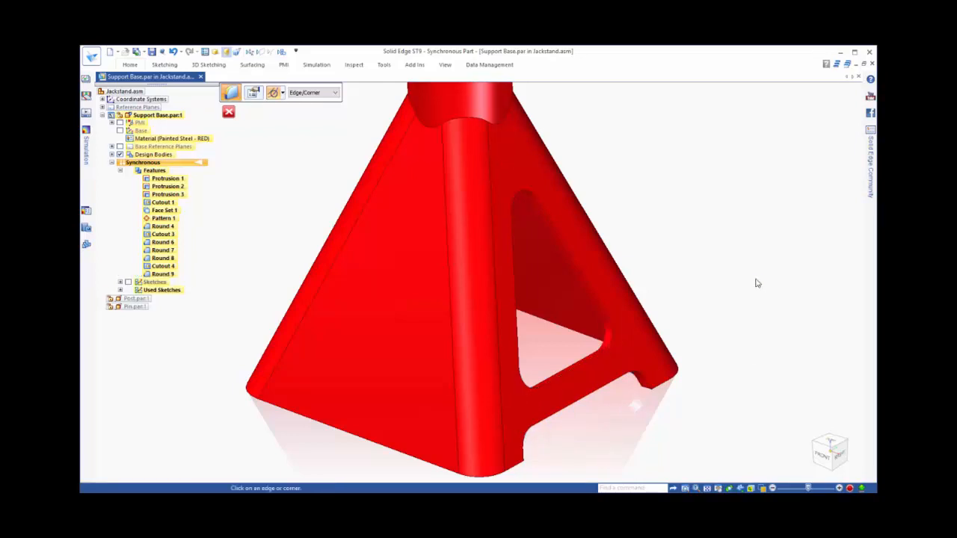
{"action": "scroll", "coordinate": [753, 284], "scroll_direction": "down", "scroll_amount": 3}
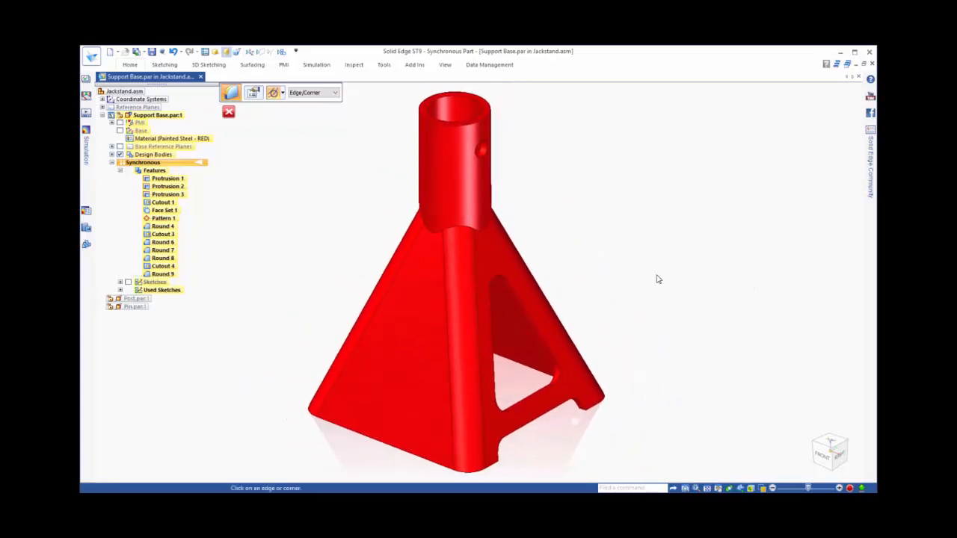
{"action": "key", "text": "Escape"}
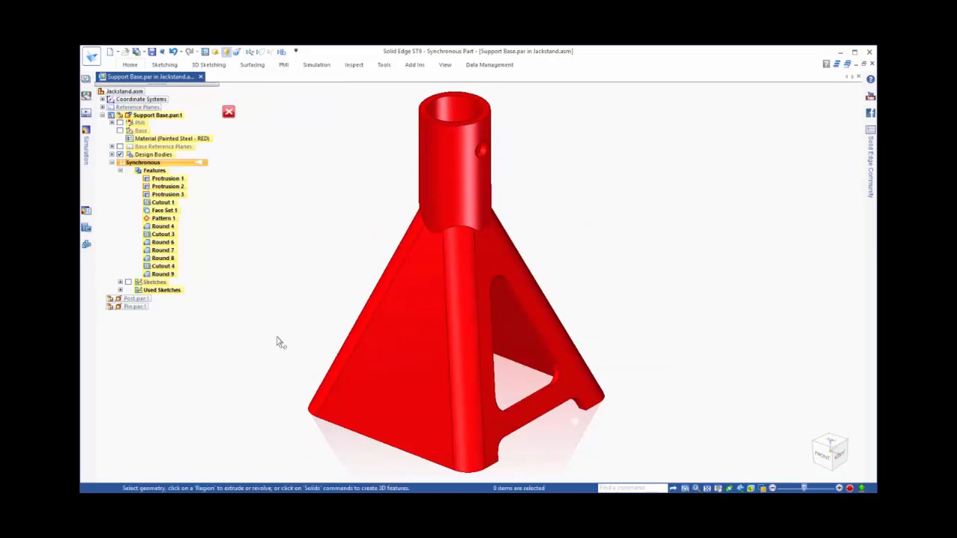
Pattern the window cutout and its rounds circularly around the collar axis with a count of 4
{"action": "left_click", "coordinate": [166, 275]}
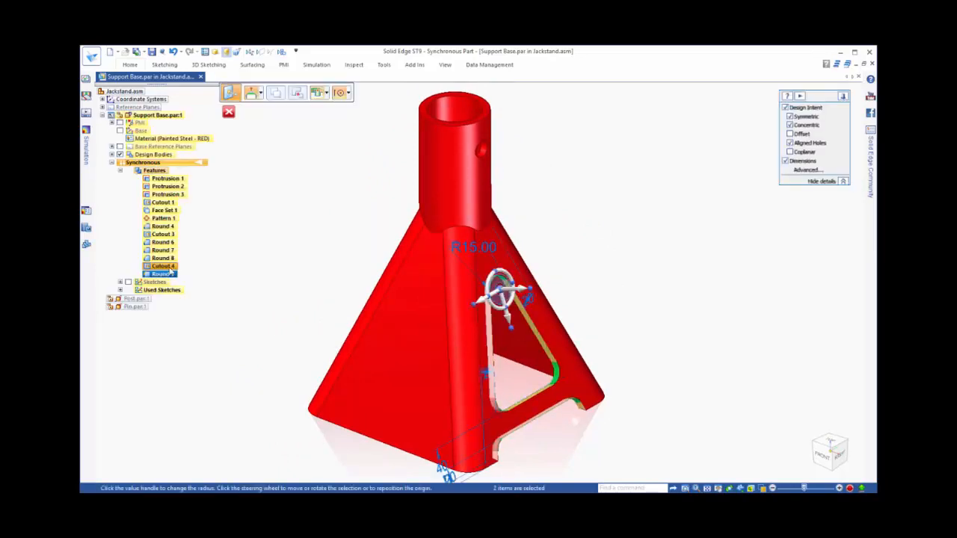
{"action": "left_click", "coordinate": [129, 64]}
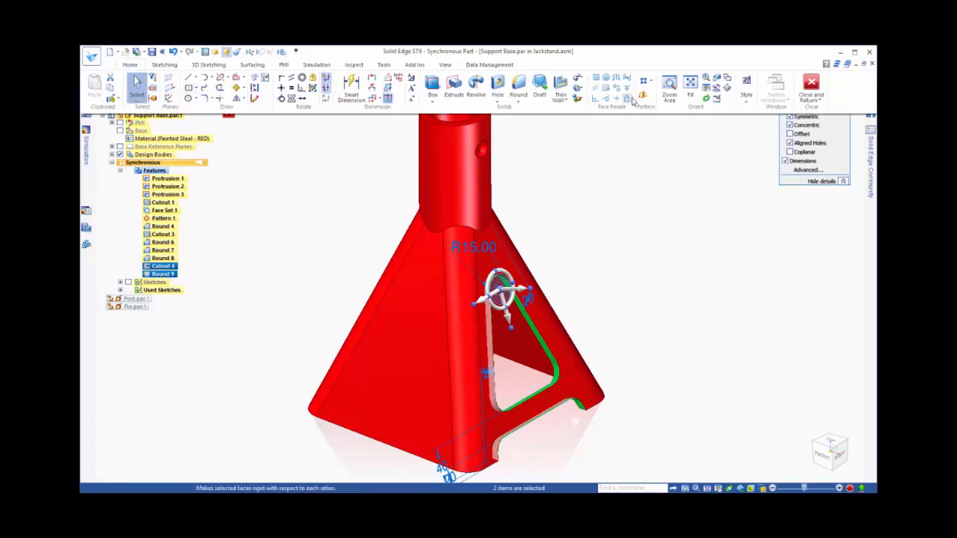
{"action": "left_click", "coordinate": [650, 81]}
{"action": "left_click", "coordinate": [658, 104]}
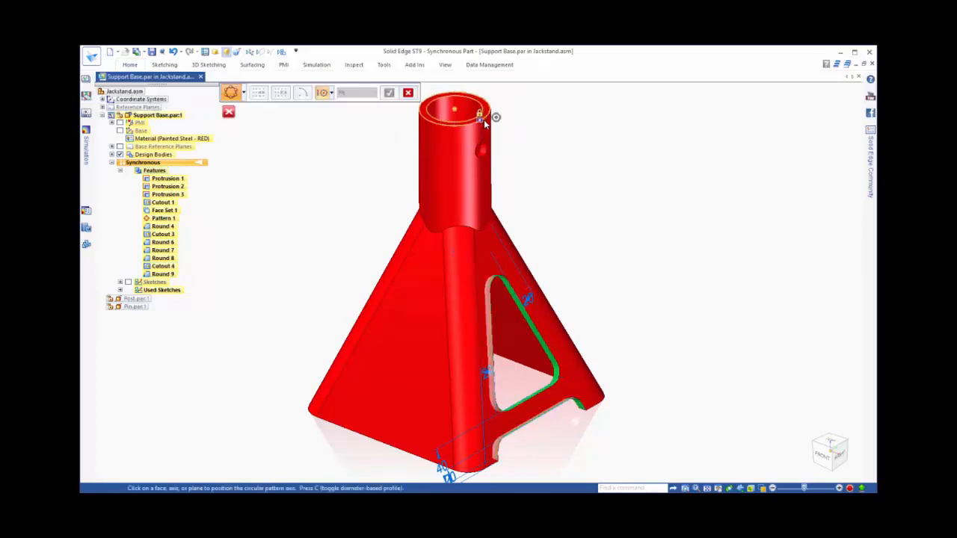
{"action": "left_click", "coordinate": [483, 120]}
{"action": "type", "text": "4"}
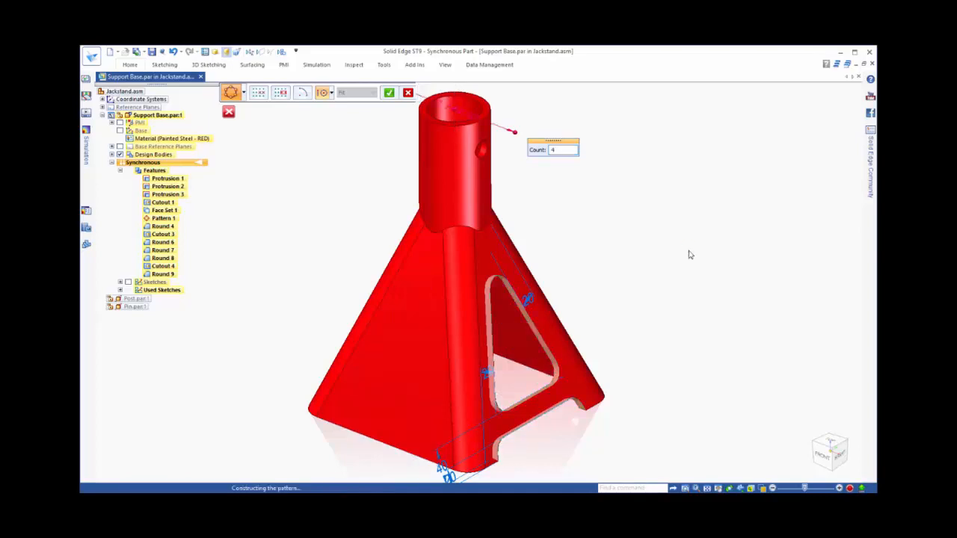
{"action": "key", "text": "Return"}
{"action": "key", "text": "Escape"}
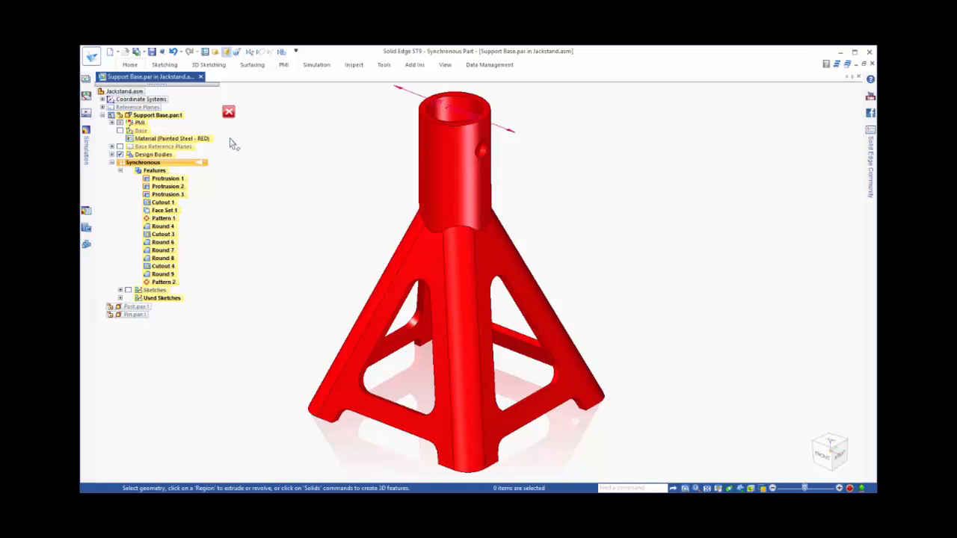
Return to the Jackstand assembly and enlarge the Post's four vertical corner rounds to make a 58 mm diameter cylinder
{"action": "left_click", "coordinate": [228, 112]}
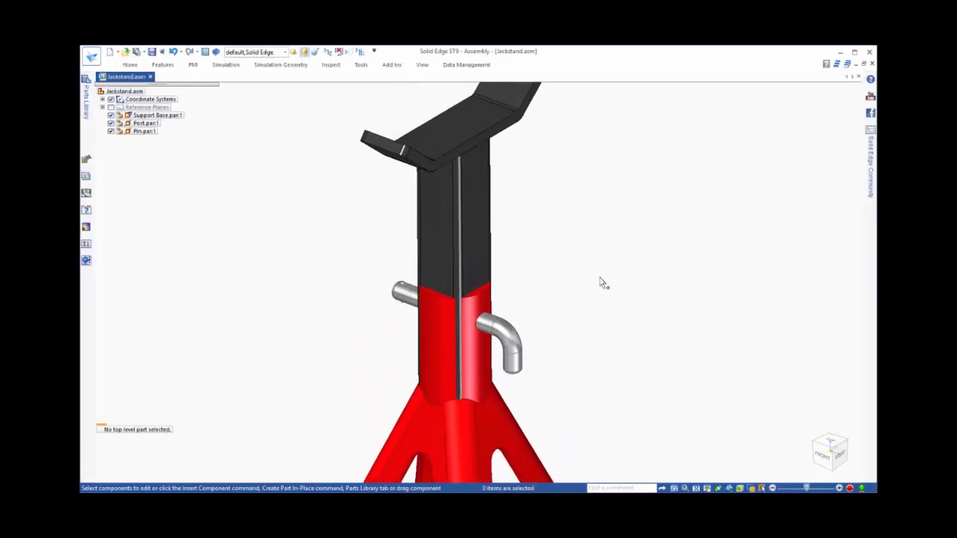
{"action": "left_click", "coordinate": [455, 276]}
{"action": "left_click", "coordinate": [434, 207]}
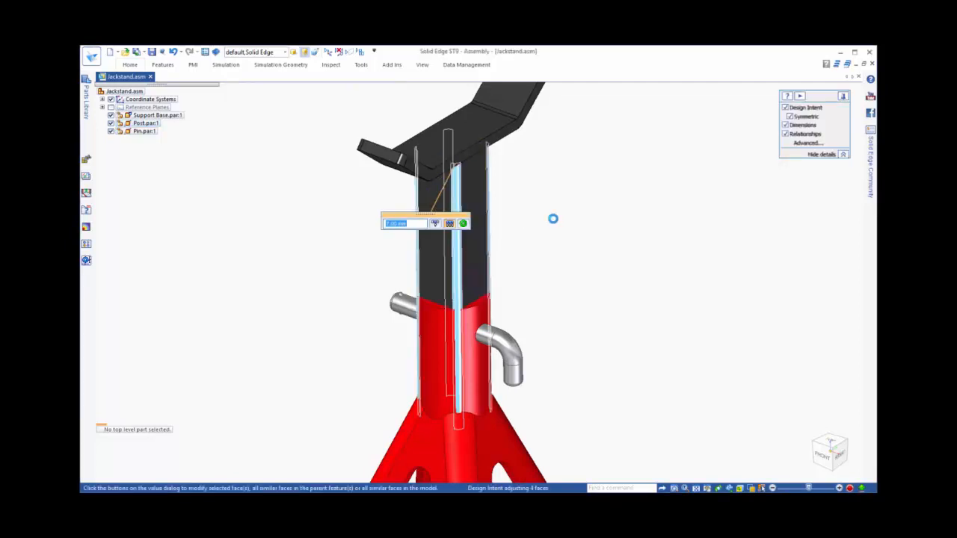
{"action": "type", "text": "5/"}
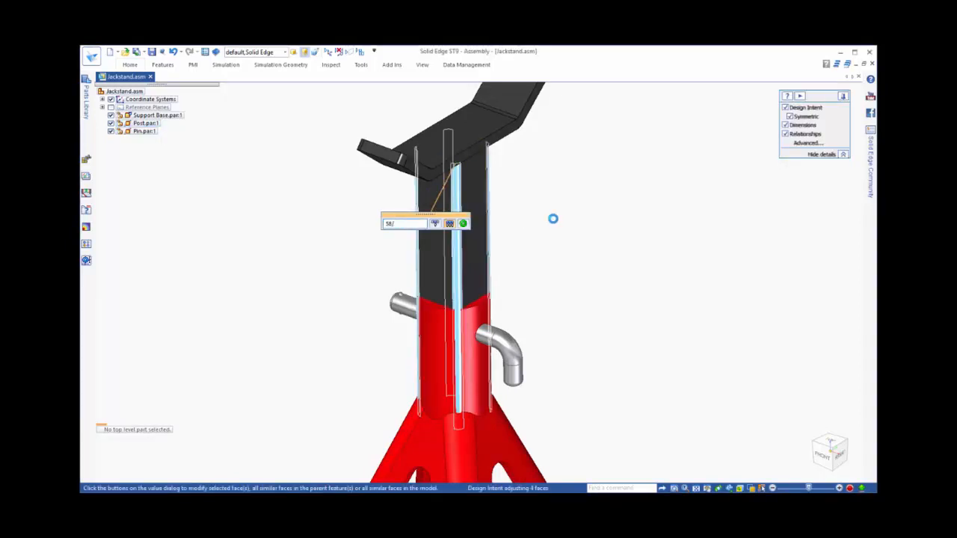
{"action": "type", "text": "8"}
{"action": "key", "text": "Return"}
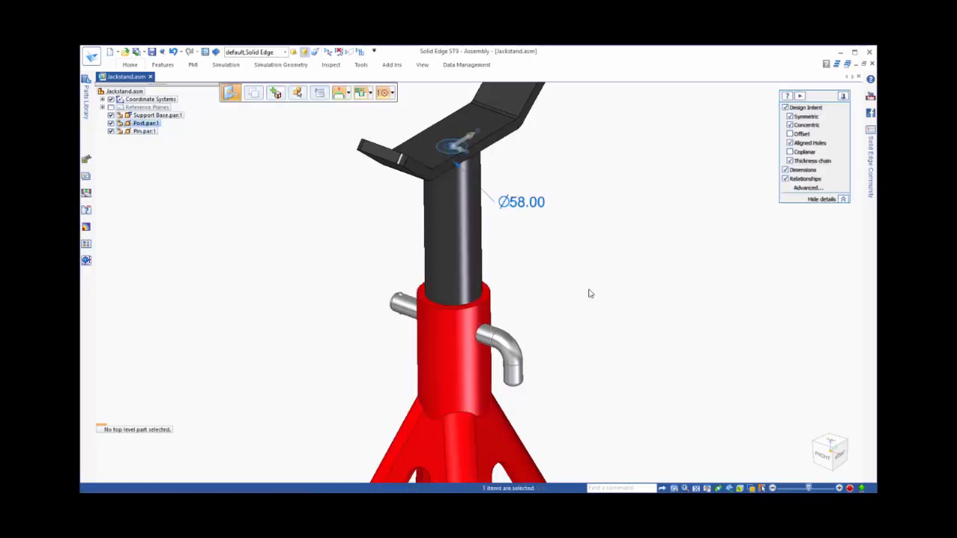
{"action": "left_click", "coordinate": [592, 295]}
Move the Support Base collar's top face and the Post's saddle faces up together by 50 mm
{"action": "middle_click_drag", "start_coordinate": [595, 295], "coordinate": [423, 271]}
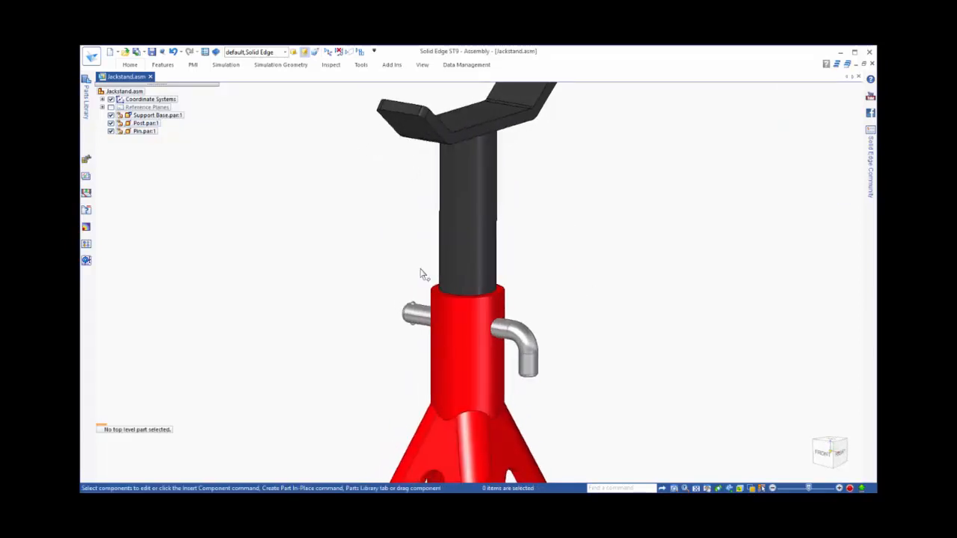
{"action": "left_click", "coordinate": [489, 314]}
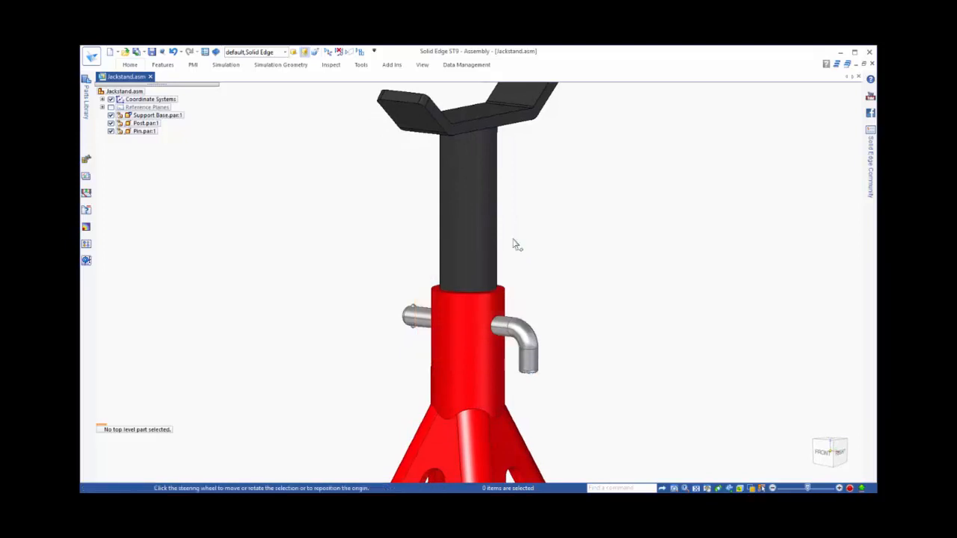
{"action": "middle_click_drag", "start_coordinate": [566, 234], "coordinate": [393, 157]}
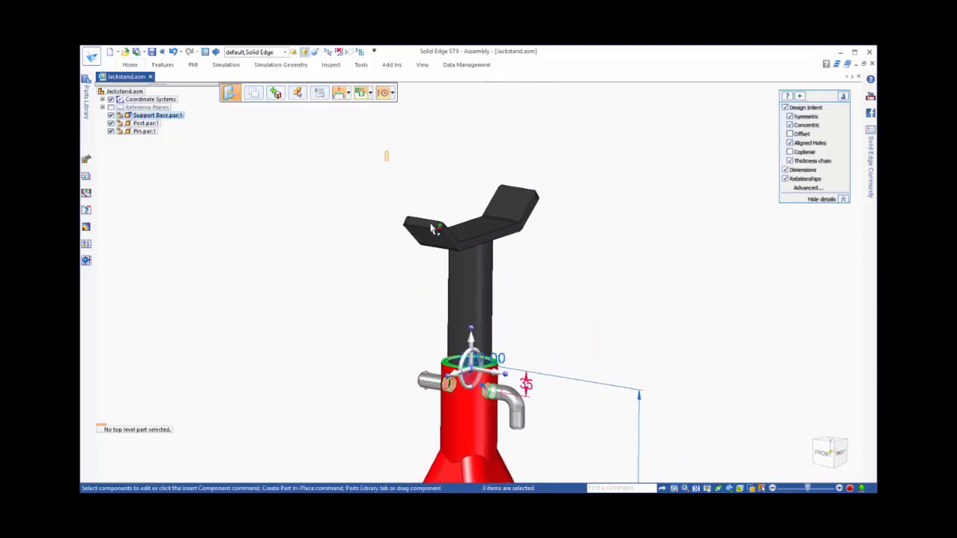
{"action": "left_click_drag", "start_coordinate": [386, 151], "coordinate": [590, 287]}
{"action": "middle_click_drag", "start_coordinate": [609, 301], "coordinate": [576, 286]}
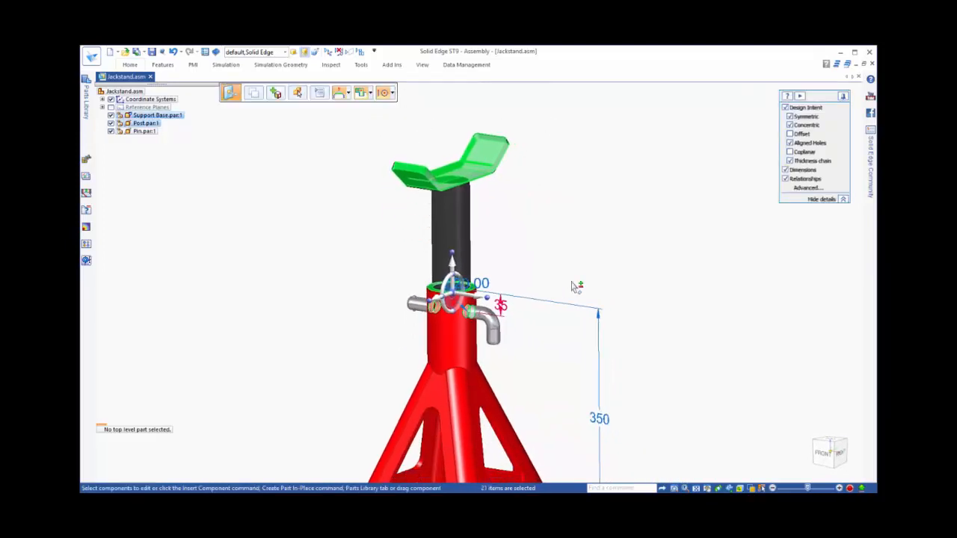
{"action": "scroll", "coordinate": [575, 286], "scroll_direction": "down", "scroll_amount": 3}
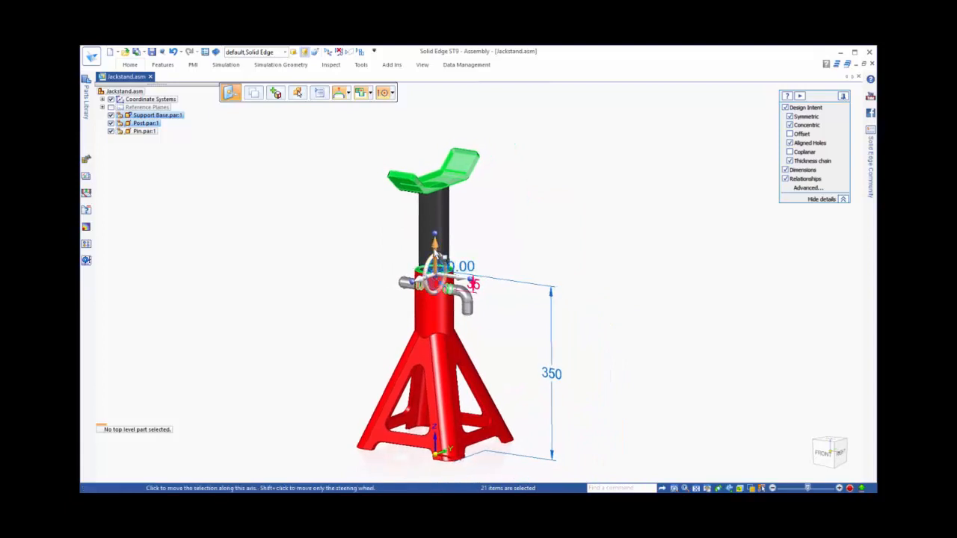
{"action": "left_click", "coordinate": [436, 255]}
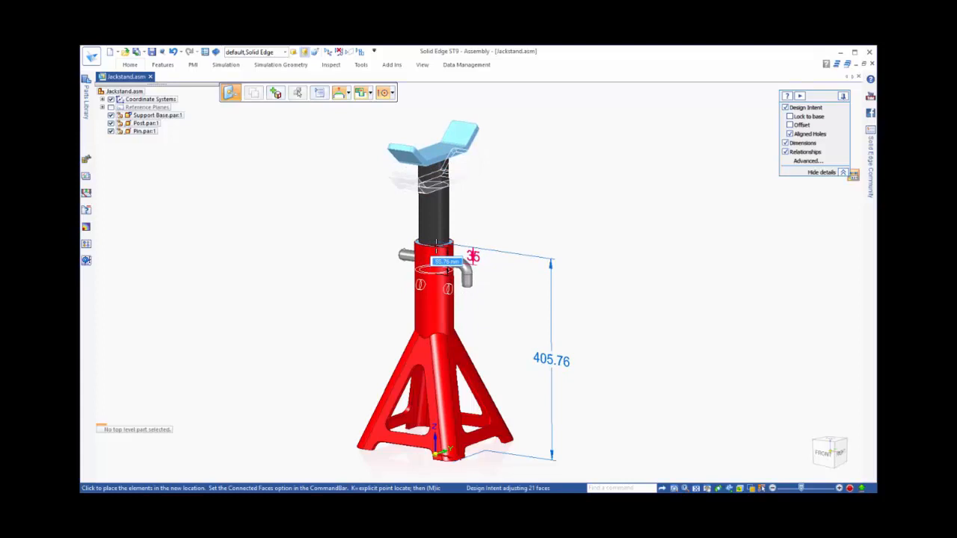
{"action": "type", "text": "50"}
{"action": "key", "text": "Return"}
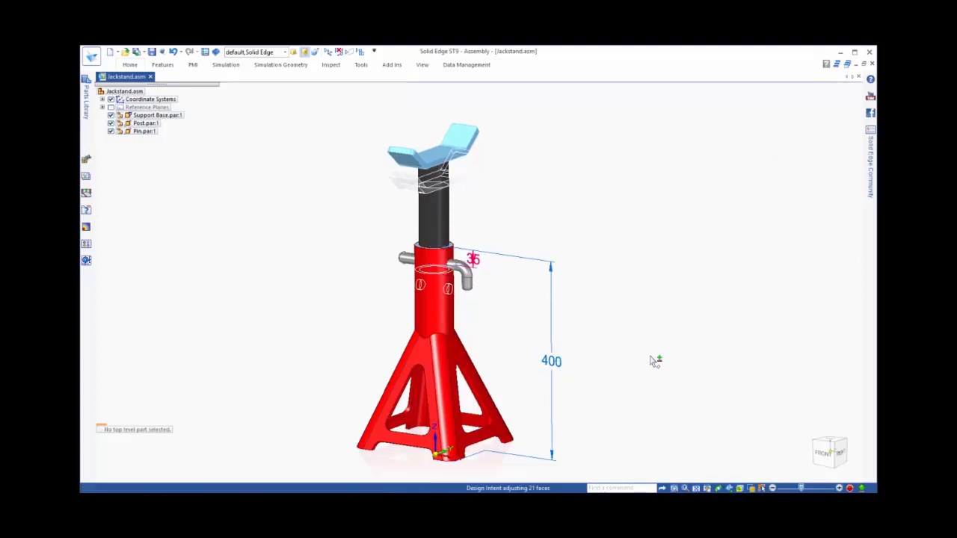
{"action": "key", "text": "Escape"}
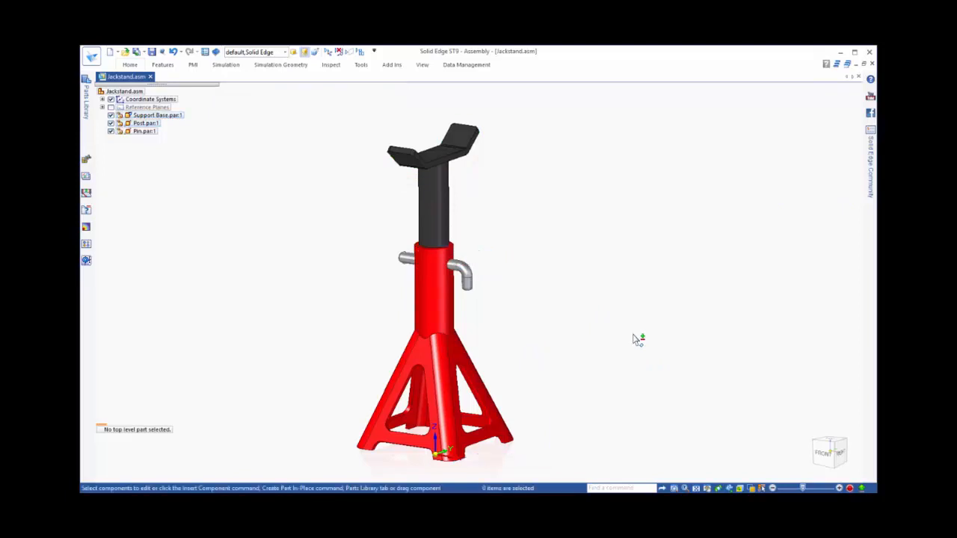